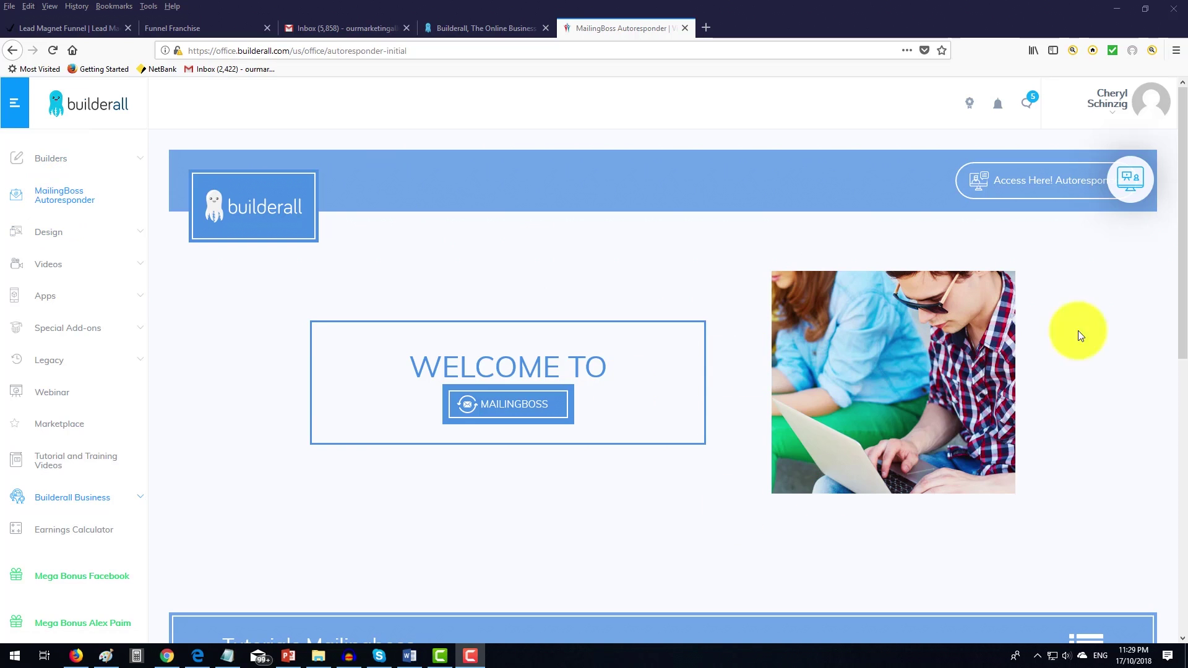
# Launch the MailingBoss autoresponder from the welcome page into a new browser tab.
pyautogui.click(1031, 191)
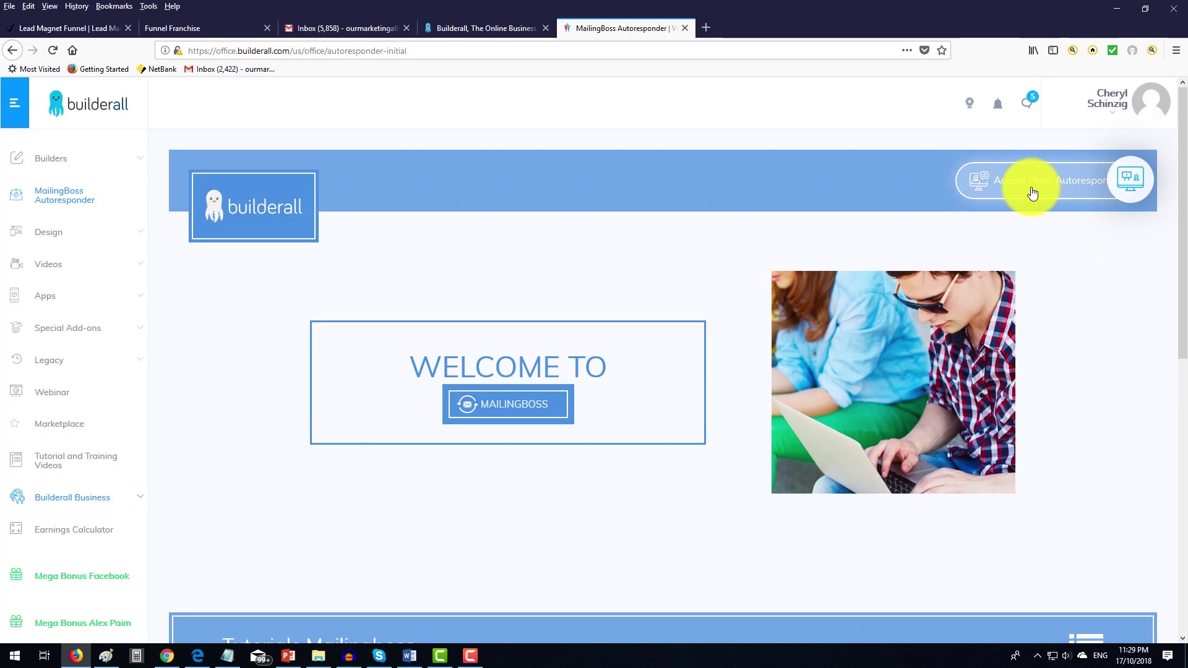
pyautogui.click(1008, 181)
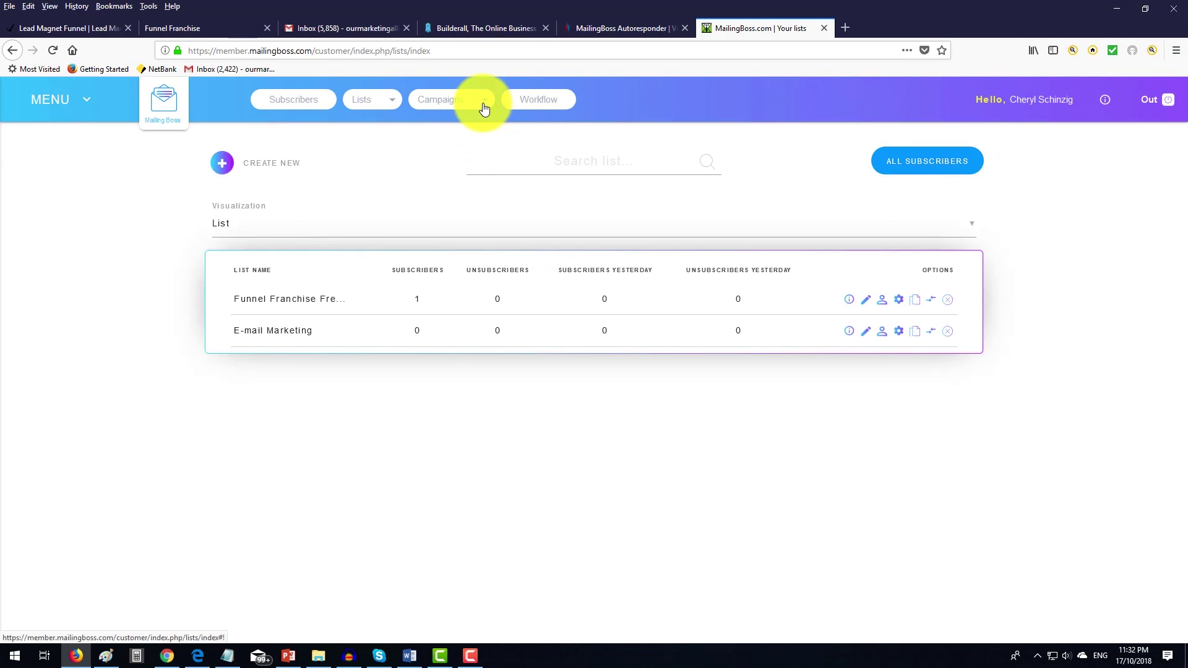
# Go to the email sequences list and edit the My Funnel Franchise sequence's settings.
pyautogui.click(437, 132)
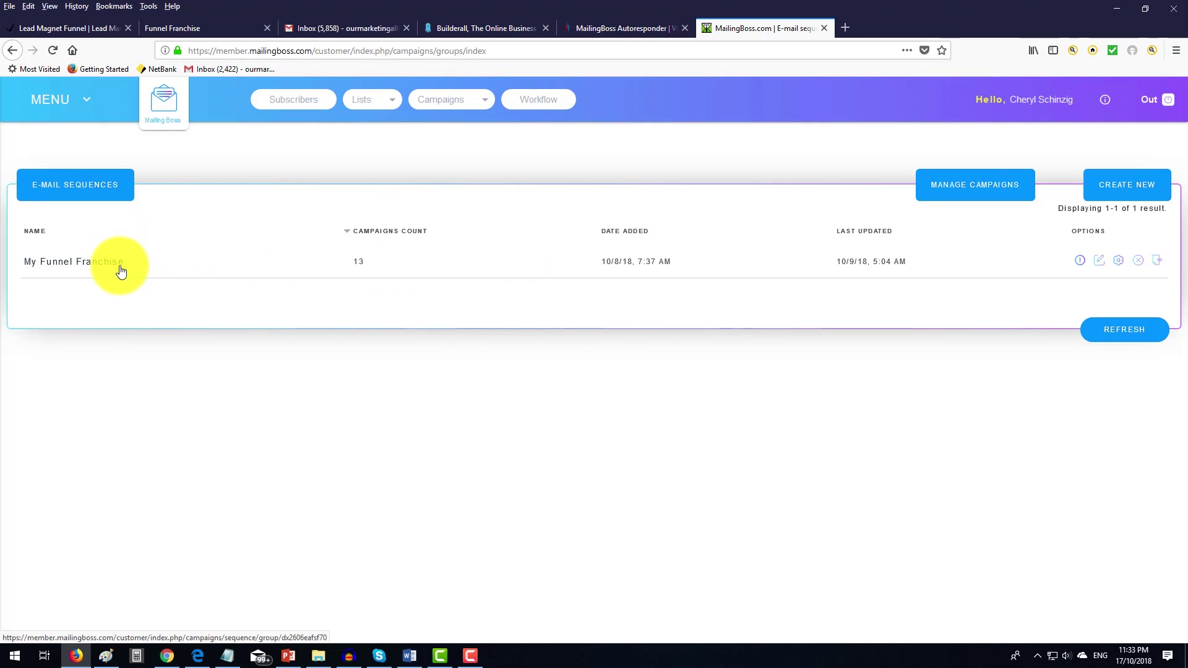
pyautogui.click(1101, 263)
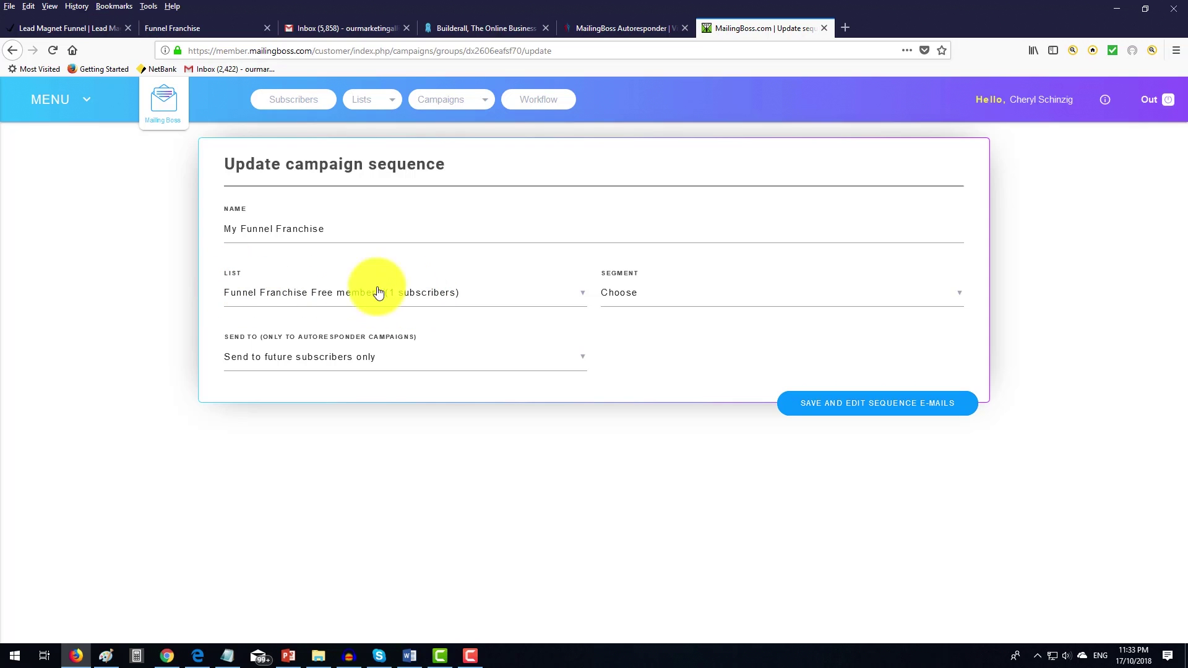
# Assign the Funnel Franchise Free members list, send to current and future subscribers, and save.
pyautogui.click(576, 293)
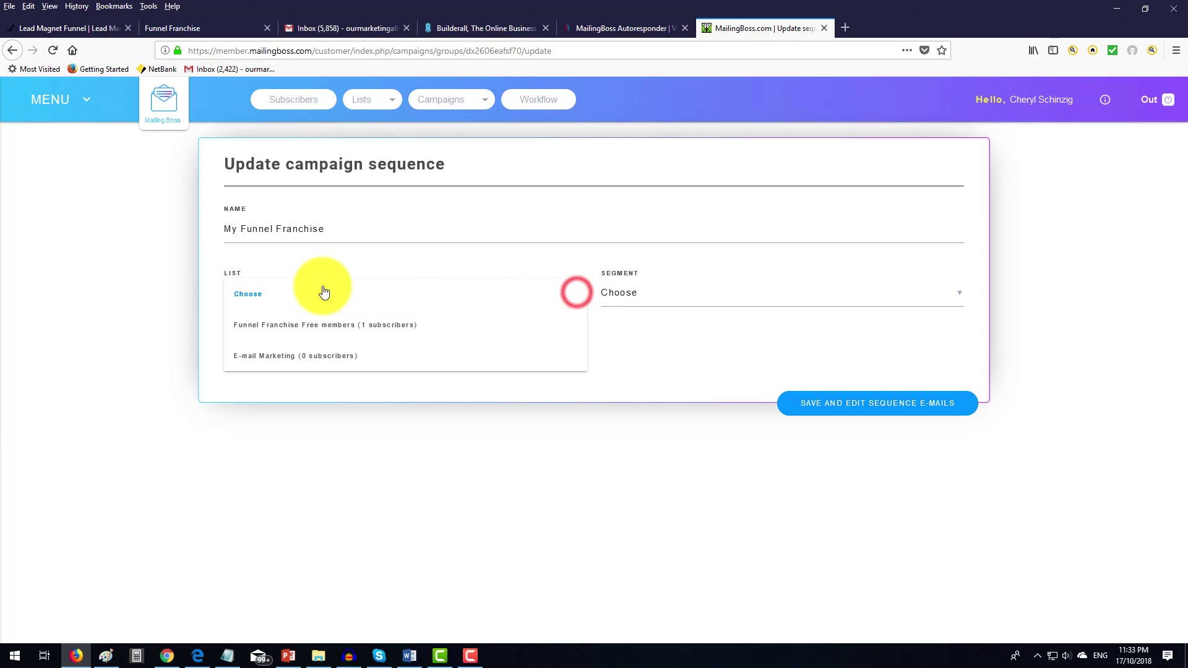
pyautogui.click(326, 333)
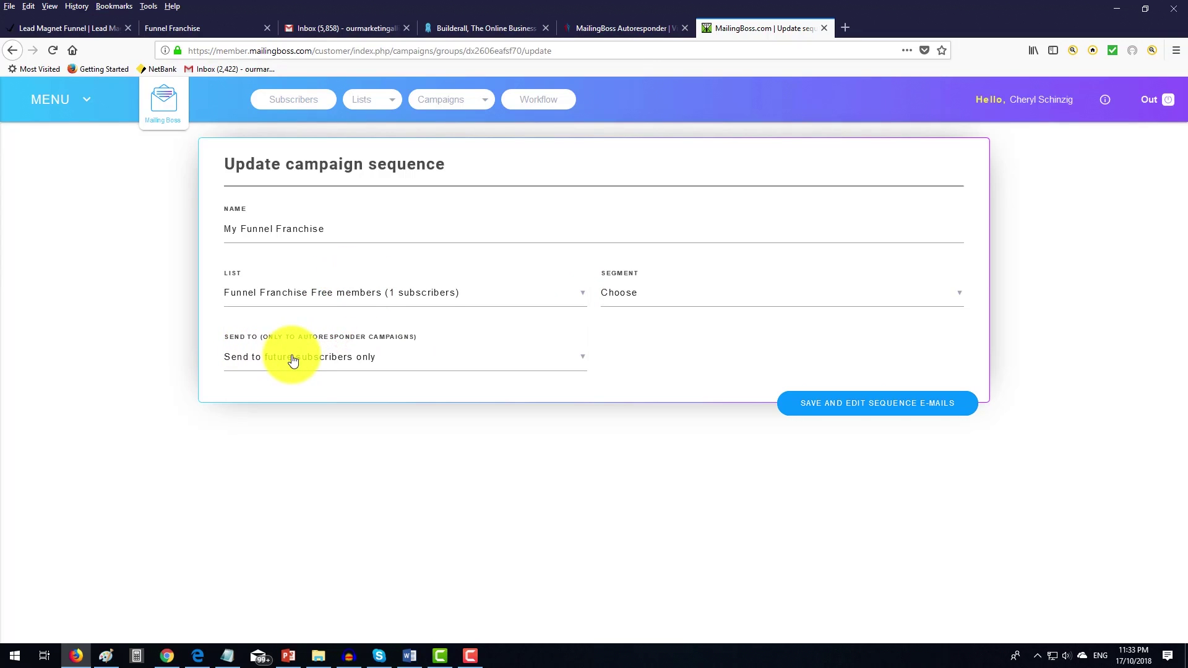
pyautogui.click(577, 360)
pyautogui.click(305, 389)
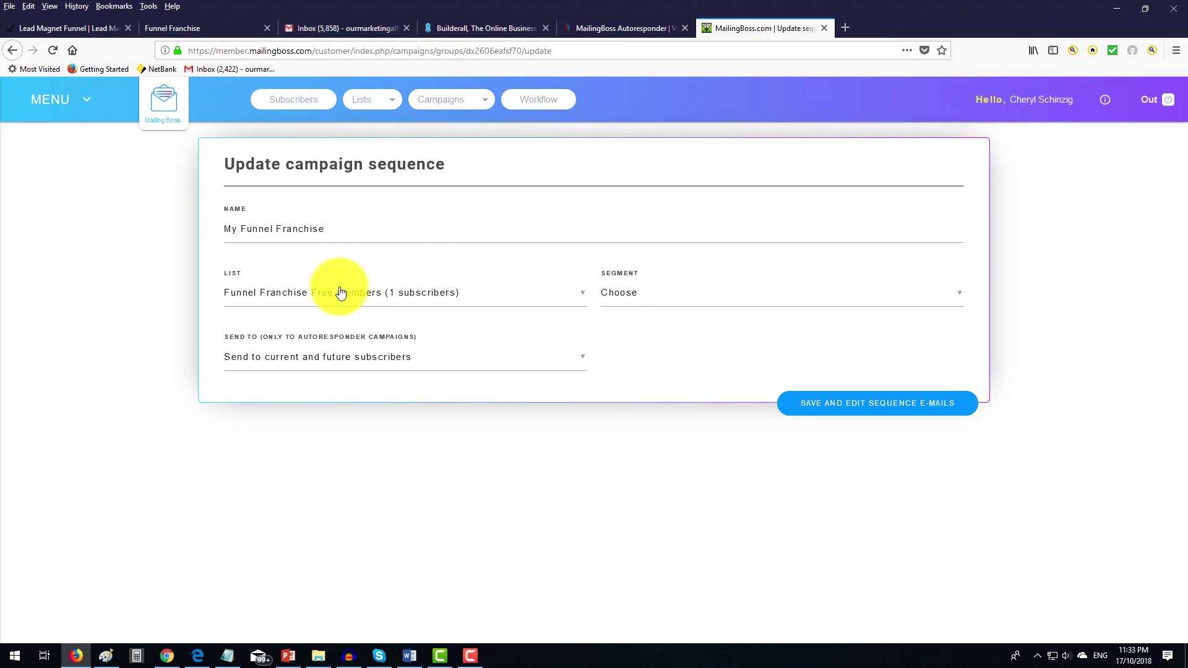
pyautogui.click(860, 410)
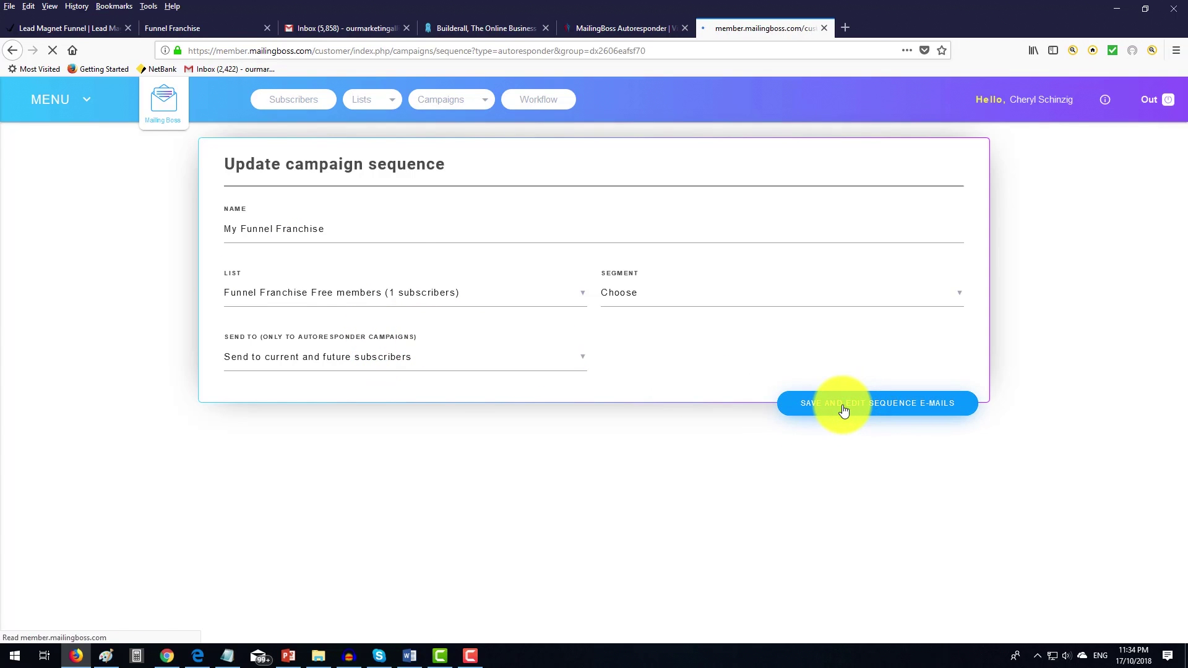
# Hide the thumbnail panel and scroll through the 'Now you need traffic..' email body.
pyautogui.click(166, 196)
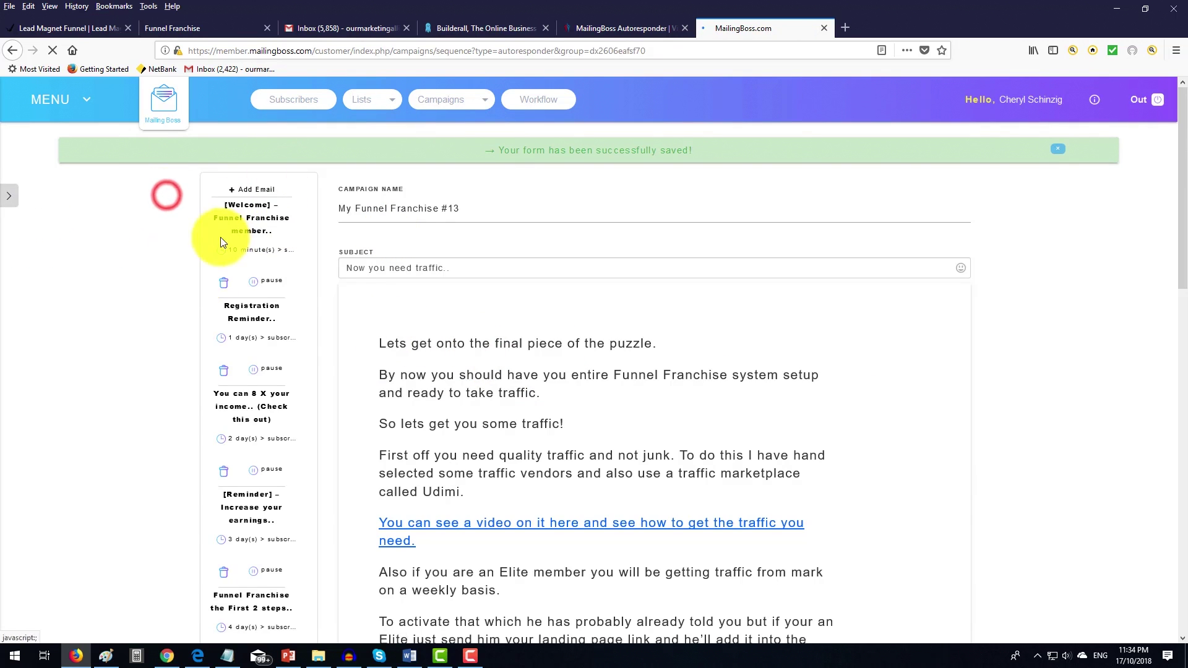
pyautogui.scroll(-6, 556, 378)
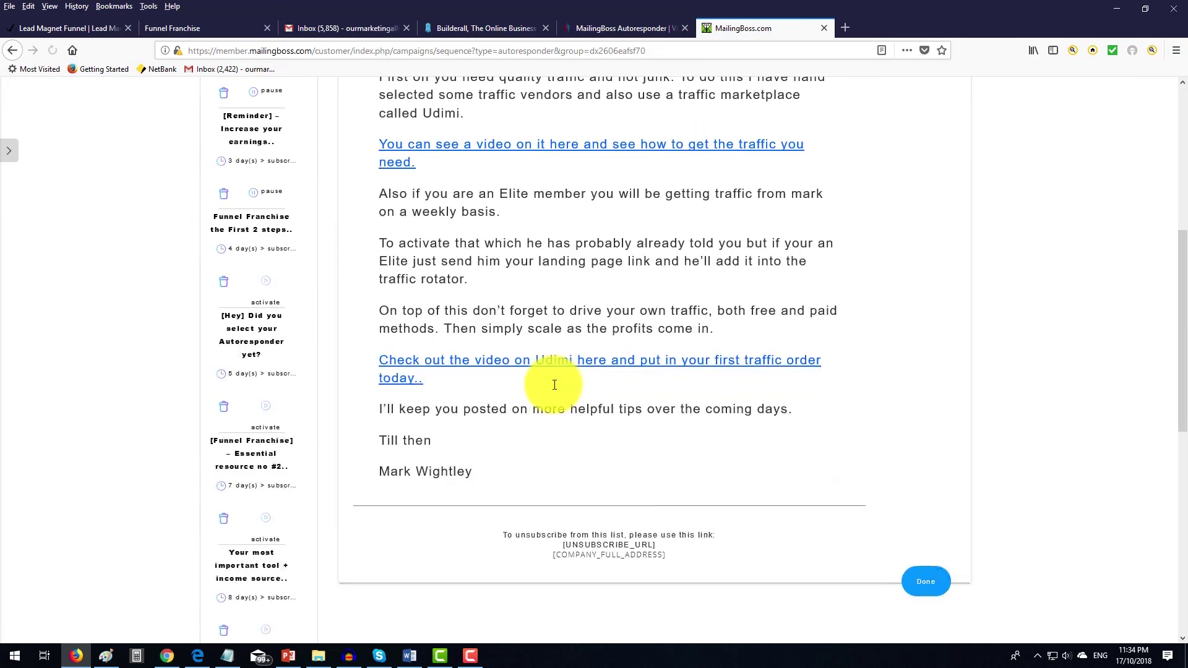
pyautogui.scroll(6, 554, 385)
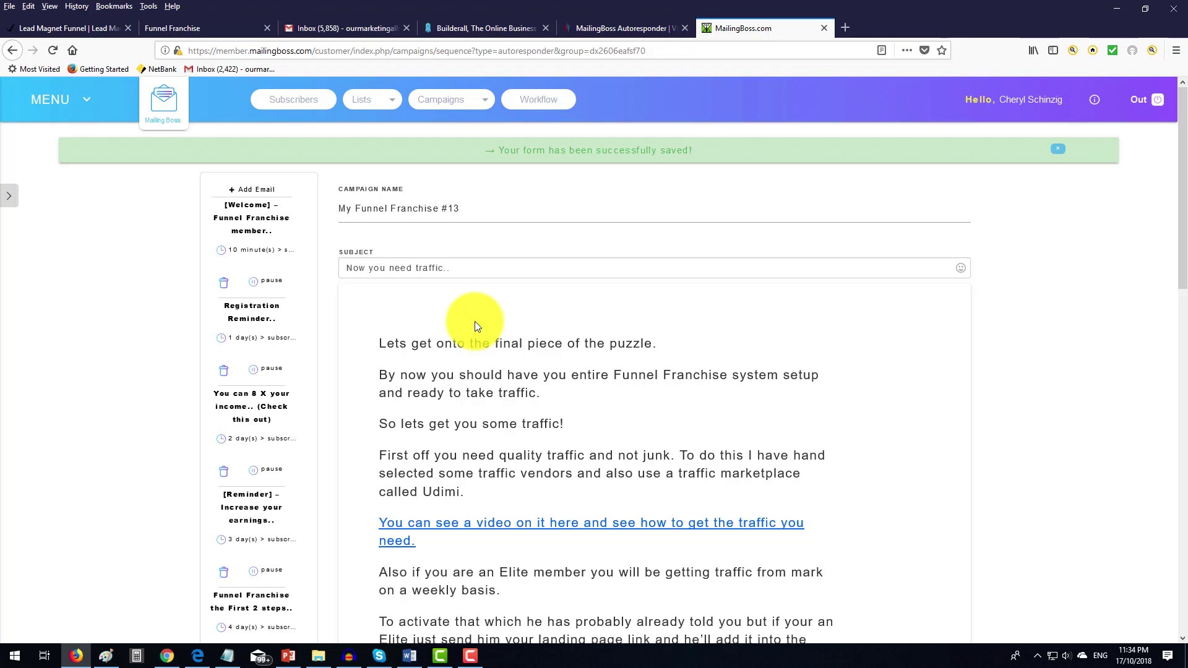
pyautogui.scroll(-3, 517, 331)
pyautogui.scroll(3, 410, 565)
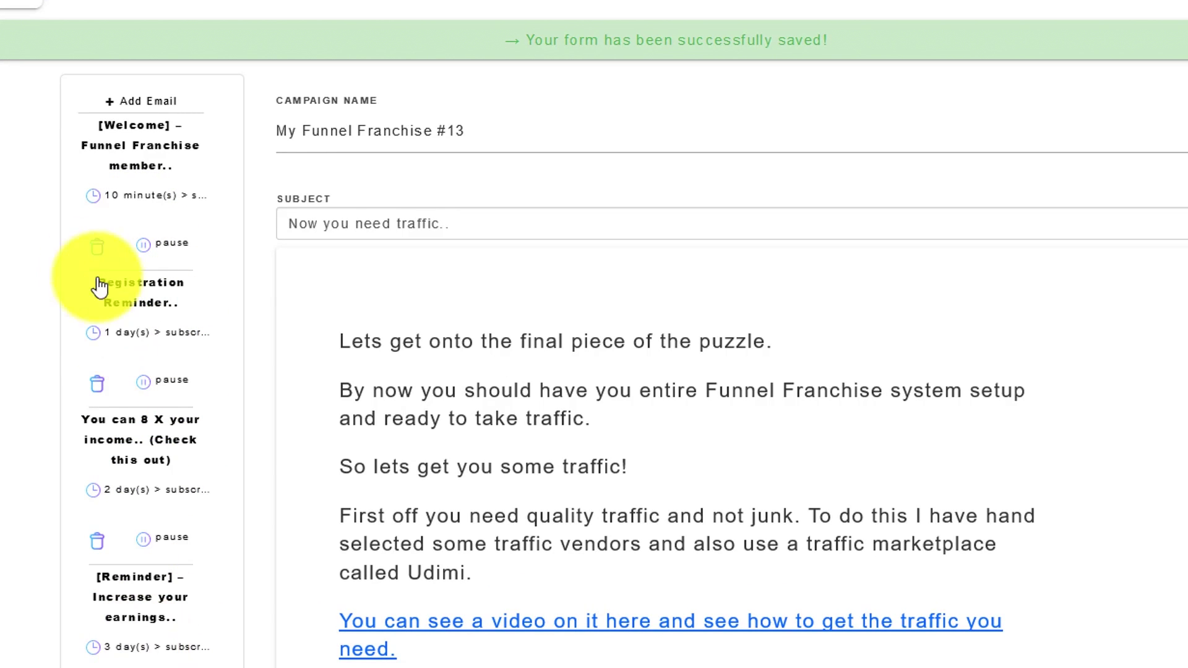
pyautogui.scroll(-2, 208, 543)
pyautogui.scroll(-4, 208, 543)
pyautogui.scroll(6, 170, 588)
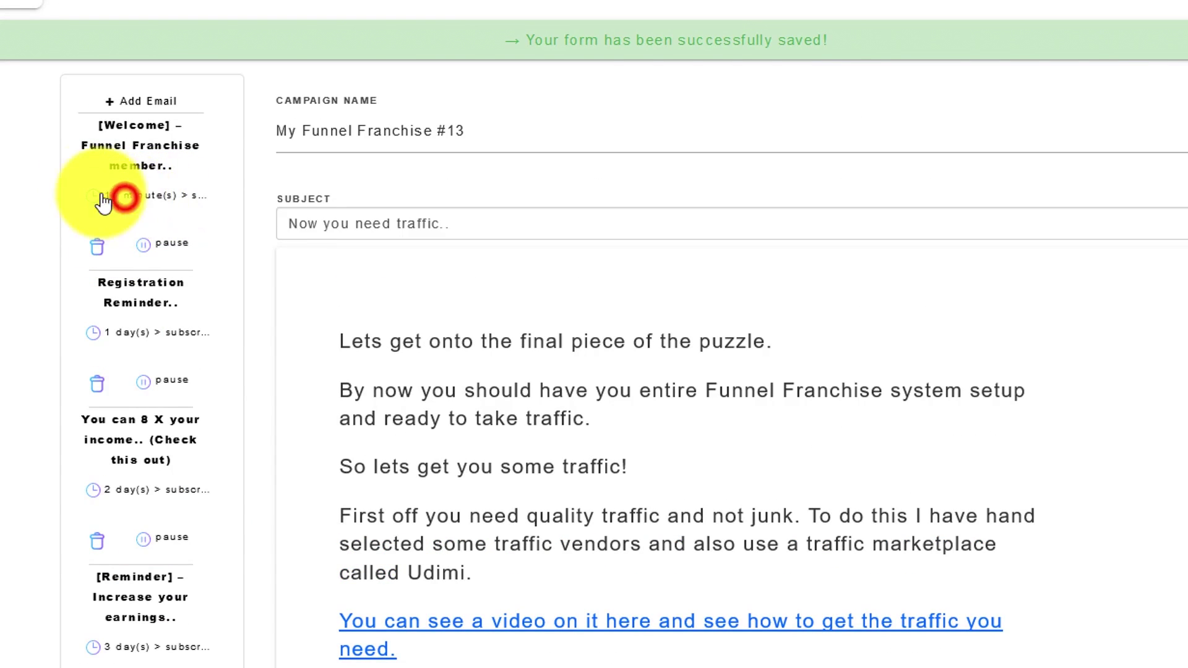
# Change the Welcome email's Autoresponder Time Value from 10 to 1 minute and save.
pyautogui.click(125, 204)
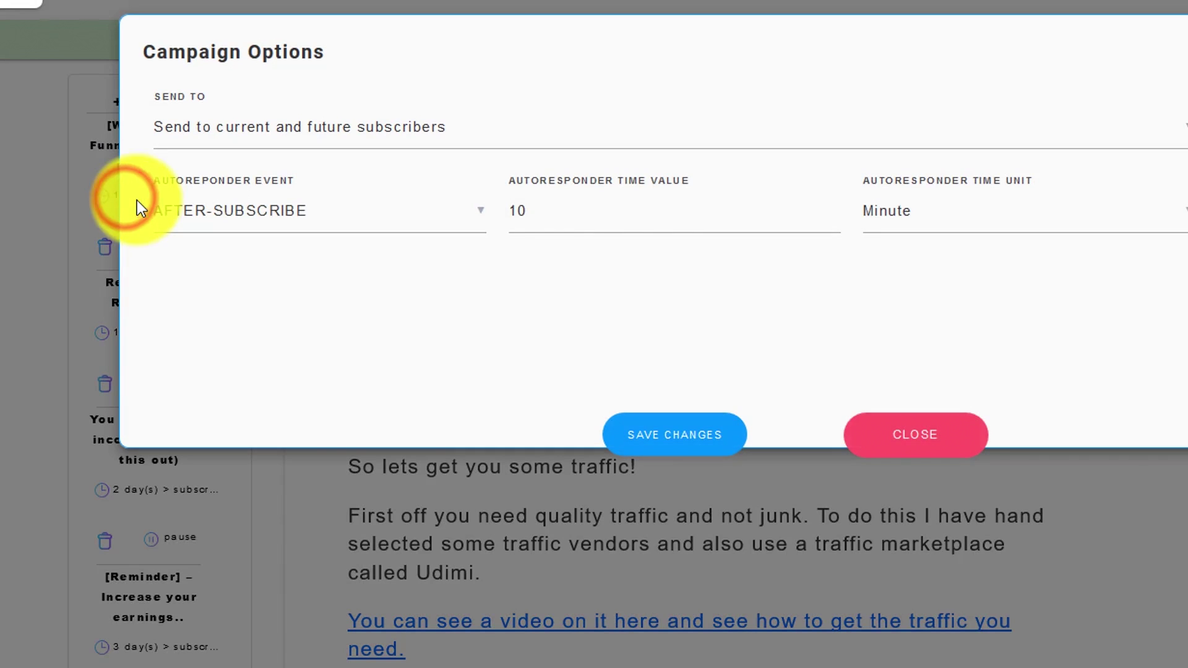
pyautogui.click(892, 441)
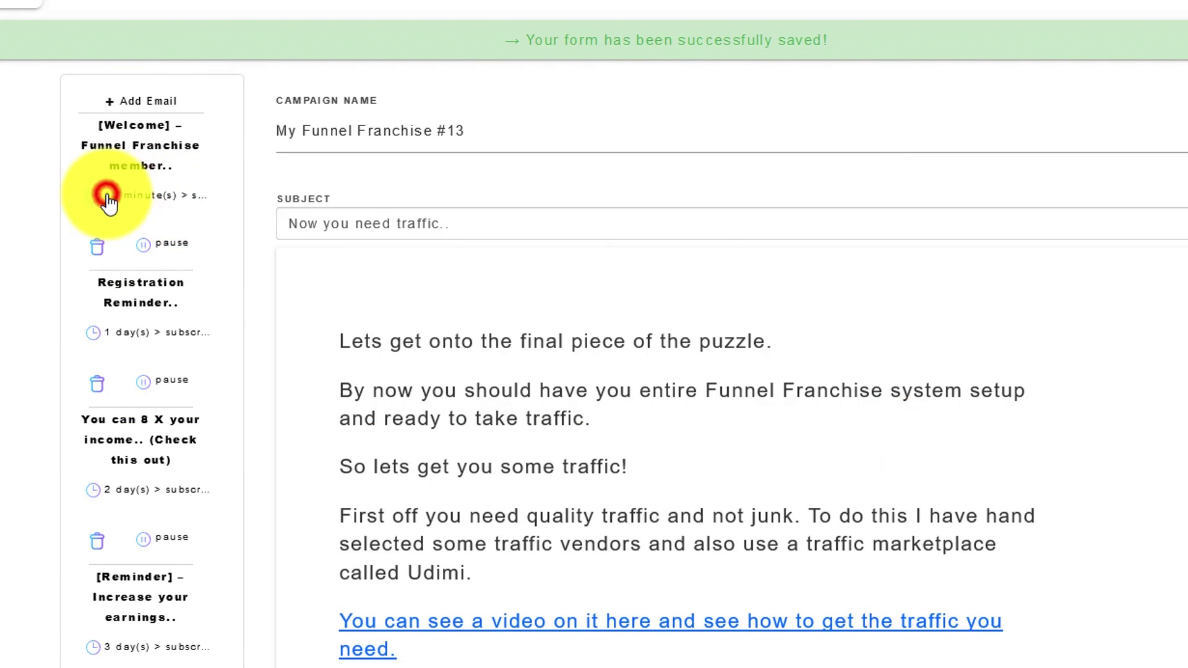
pyautogui.click(106, 196)
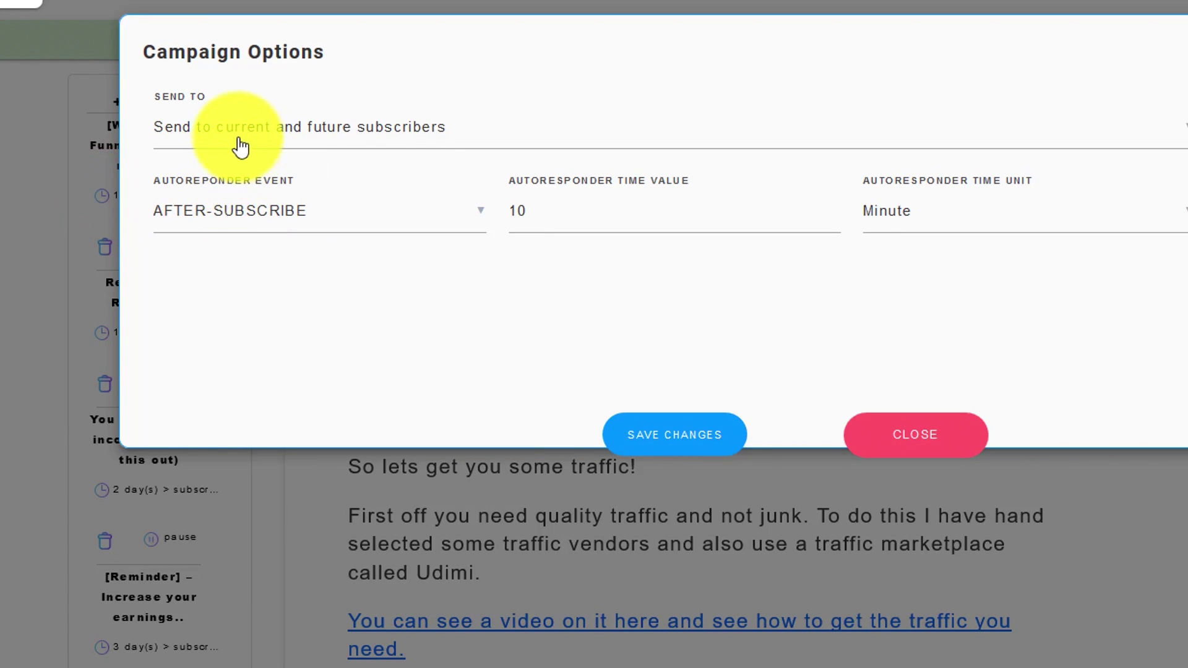
pyautogui.doubleClick(530, 210)
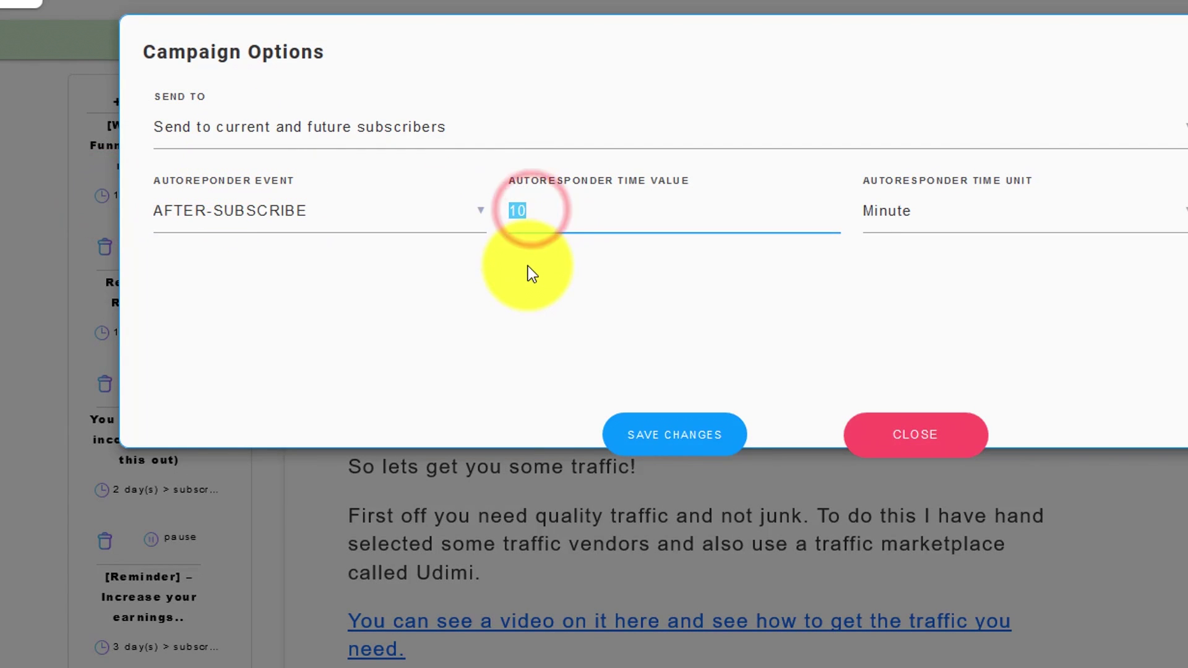
pyautogui.write('1')
pyautogui.click(667, 430)
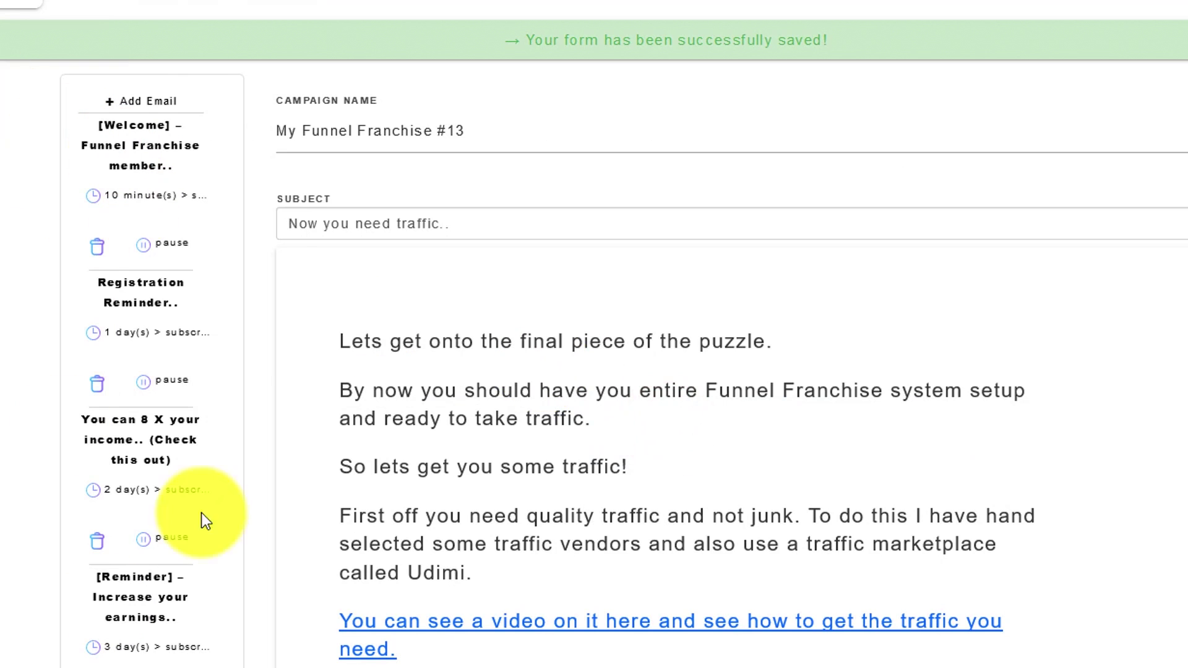
pyautogui.click(134, 180)
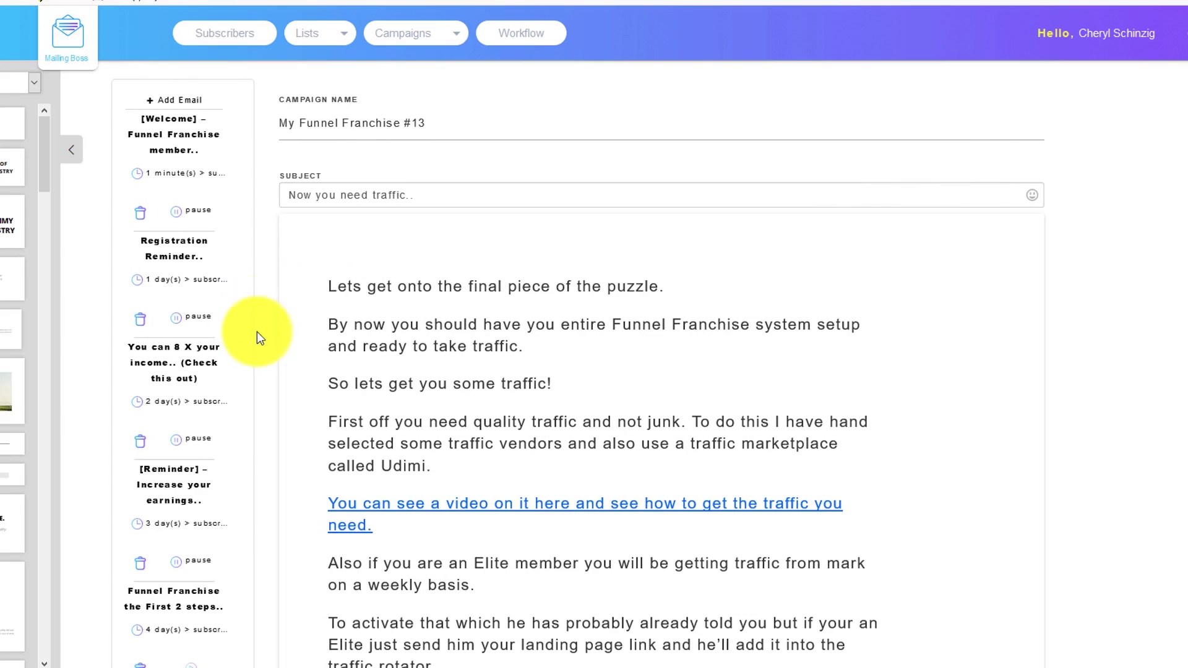
# Open the Email campaigns list and edit campaign My Funnel Franchise #13.
pyautogui.click(457, 41)
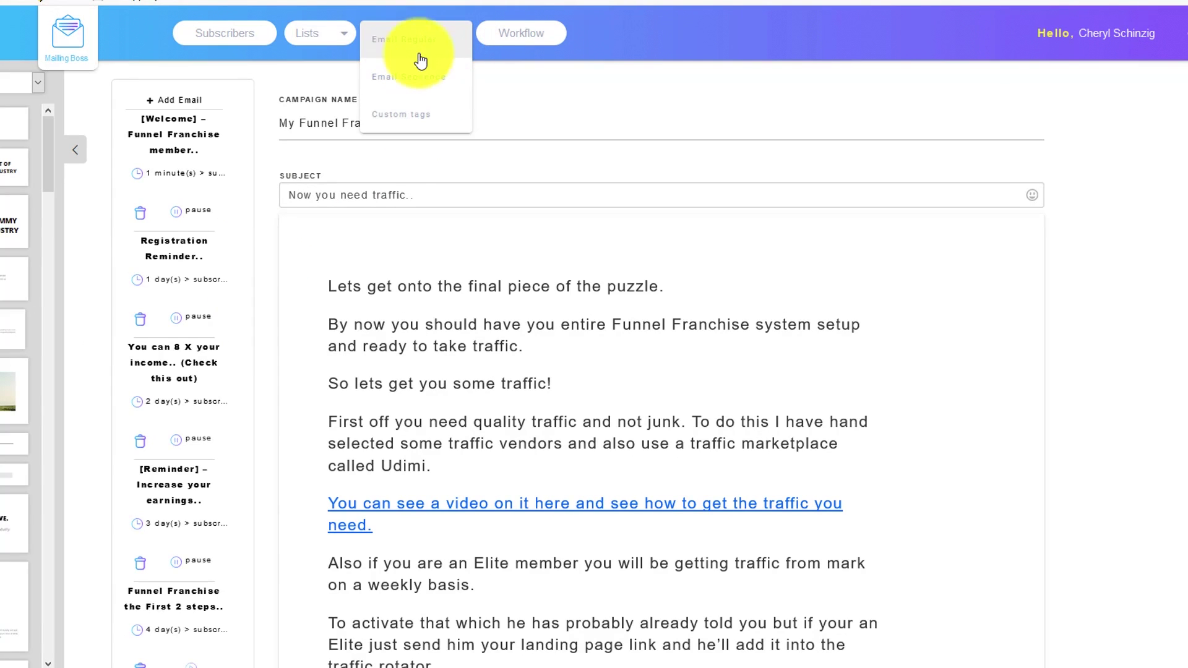
pyautogui.click(402, 40)
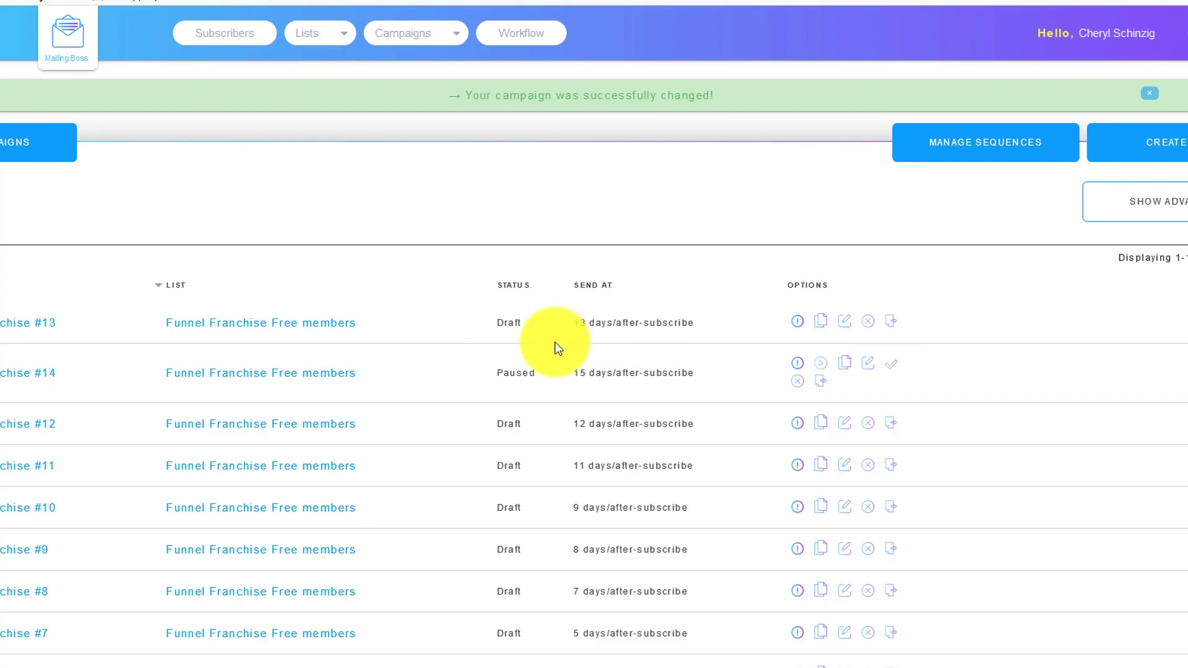
pyautogui.click(845, 326)
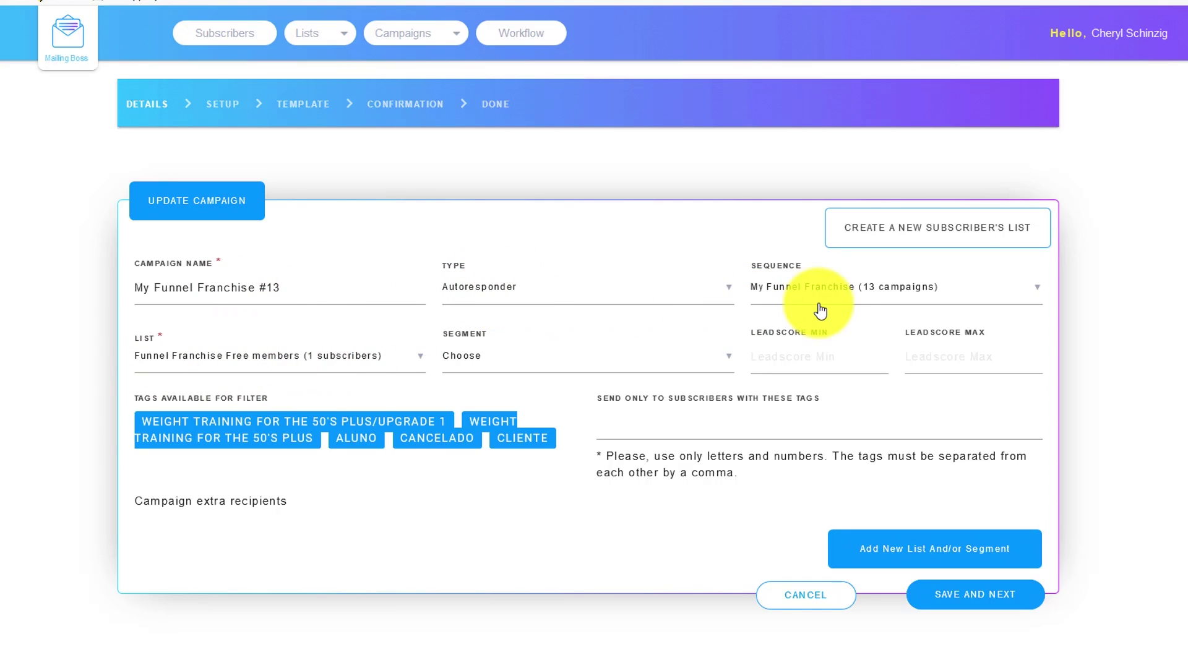
# Set campaign #13's Type to Autoresponder and save the details to continue.
pyautogui.click(533, 289)
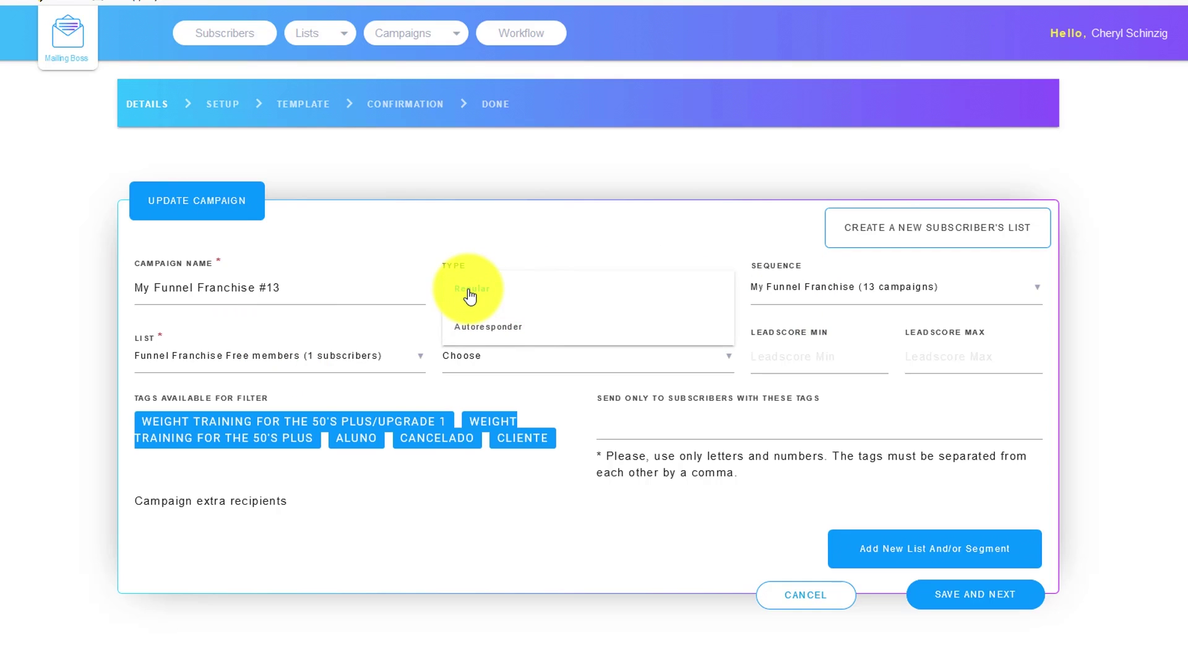
pyautogui.click(478, 326)
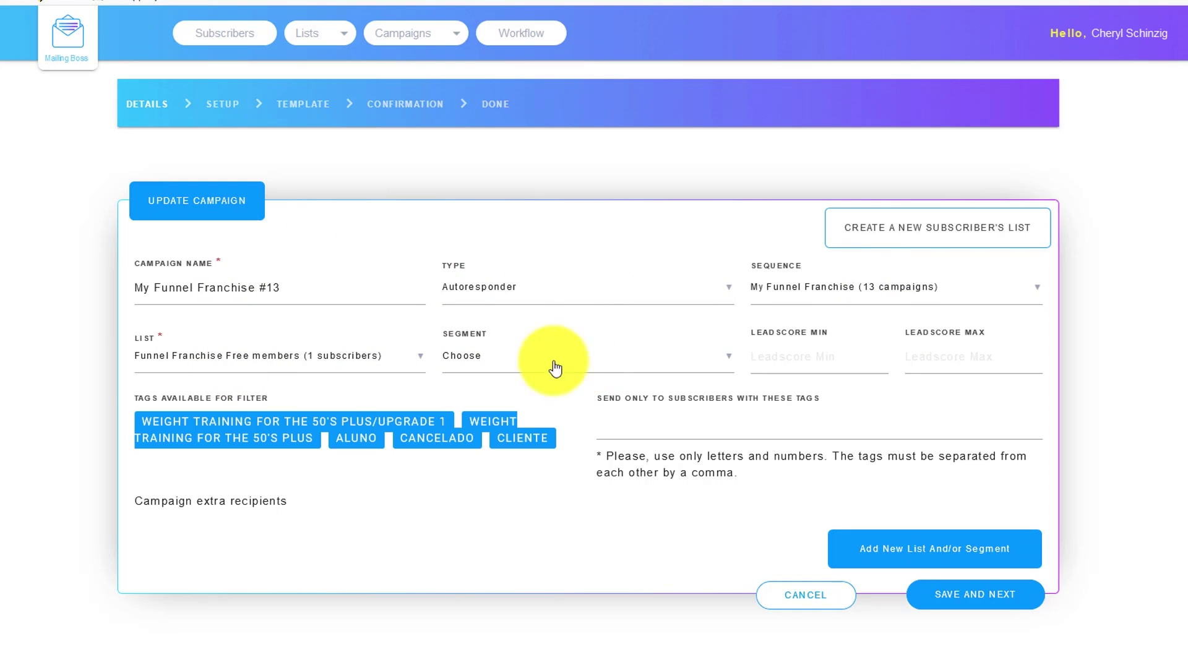
pyautogui.click(947, 597)
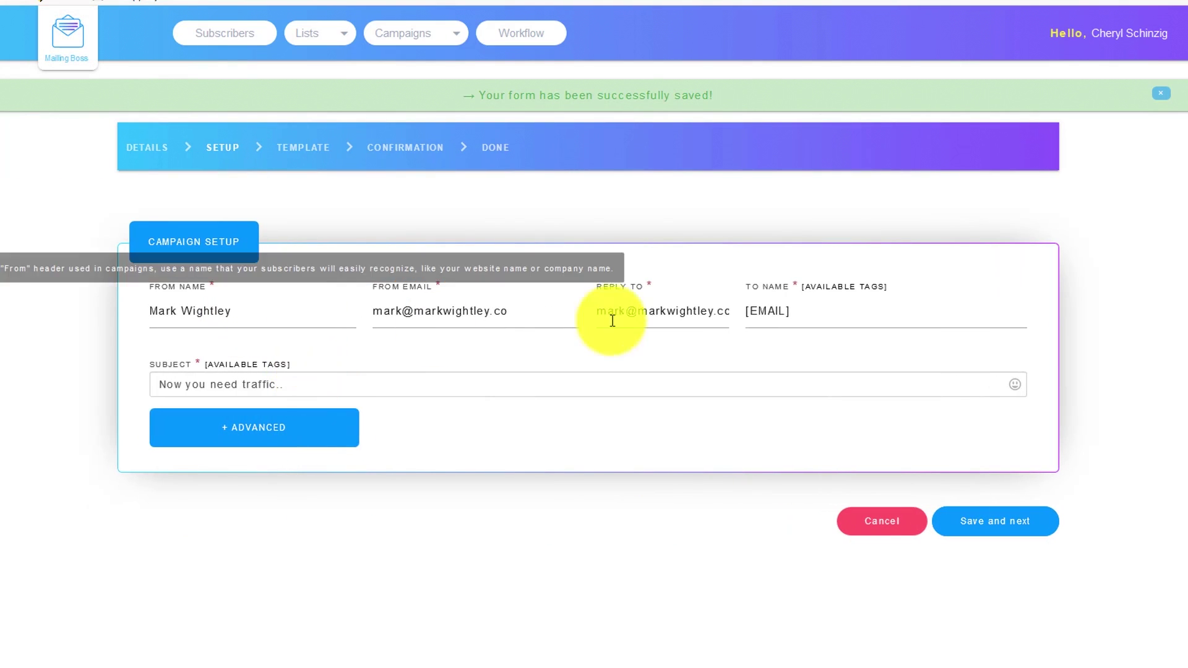
# Replace the From Name and From Email with your own name and e-mail address.
pyautogui.moveTo(284, 306)
pyautogui.moveTo(244, 311); pyautogui.dragTo(132, 318)
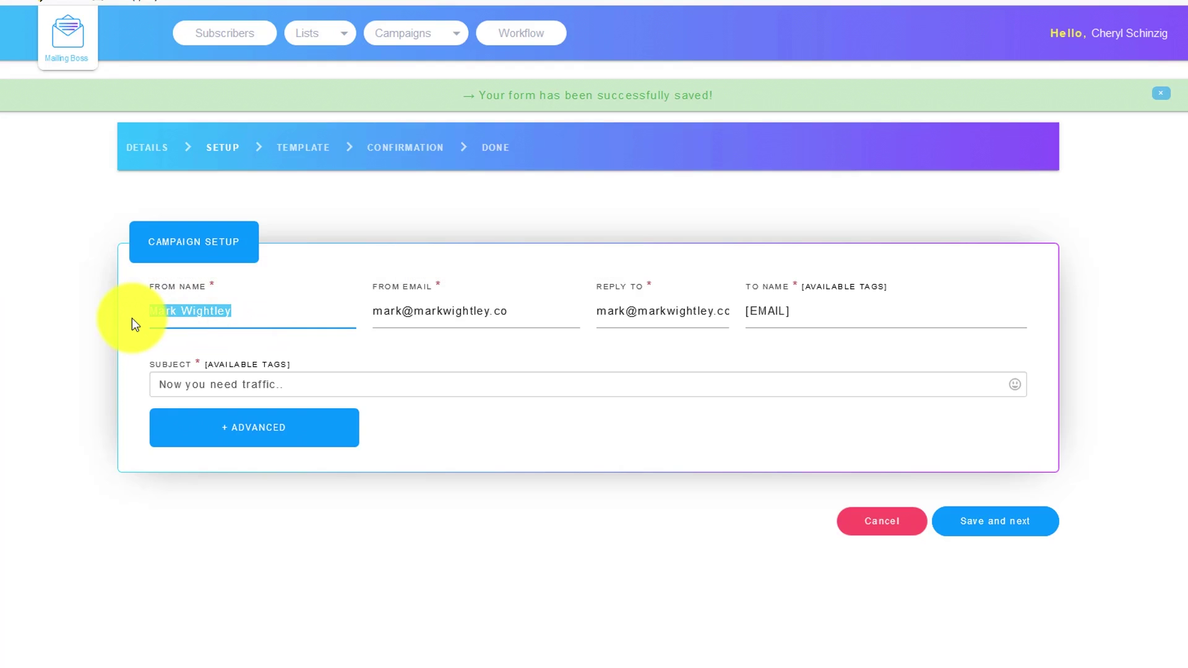
pyautogui.write('Cheryl Shinzig')
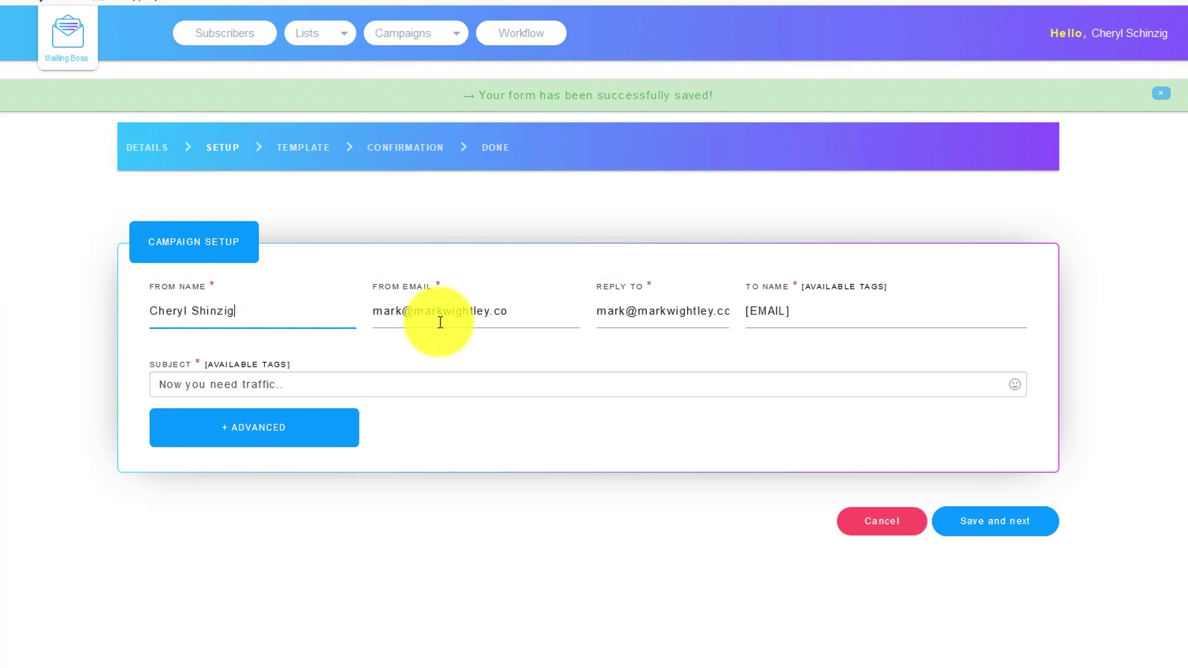
pyautogui.click(432, 316)
pyautogui.moveTo(513, 313); pyautogui.dragTo(313, 305)
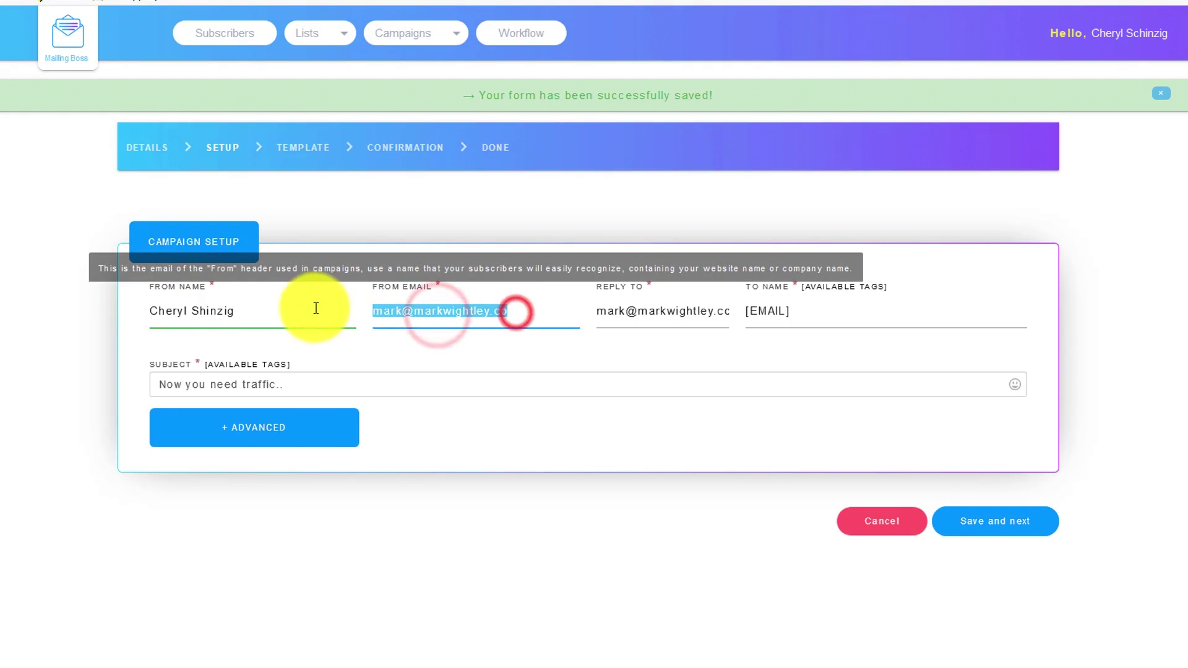
pyautogui.write('che')
# Copy your new sender address into the Reply To field and save the campaign setup.
pyautogui.click(463, 342)
pyautogui.tripleClick(379, 311)
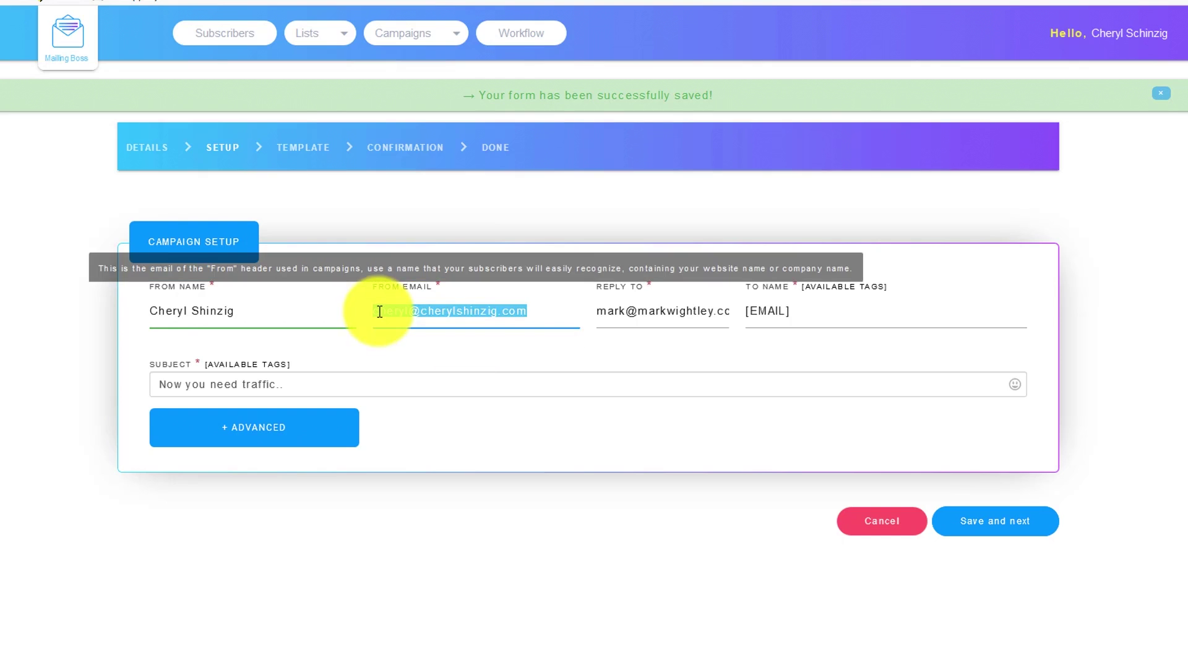
pyautogui.rightClick(379, 311)
pyautogui.click(432, 360)
pyautogui.click(598, 313)
pyautogui.moveTo(597, 312); pyautogui.dragTo(721, 312)
pyautogui.rightClick(709, 306)
pyautogui.click(748, 369)
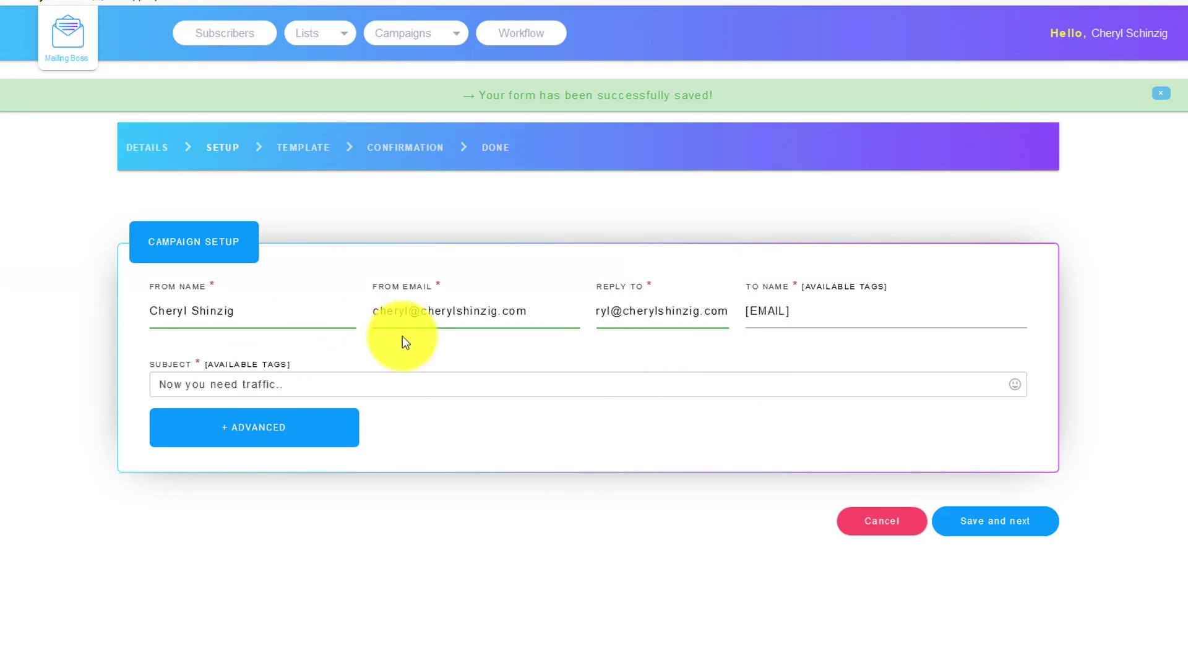
pyautogui.click(1014, 522)
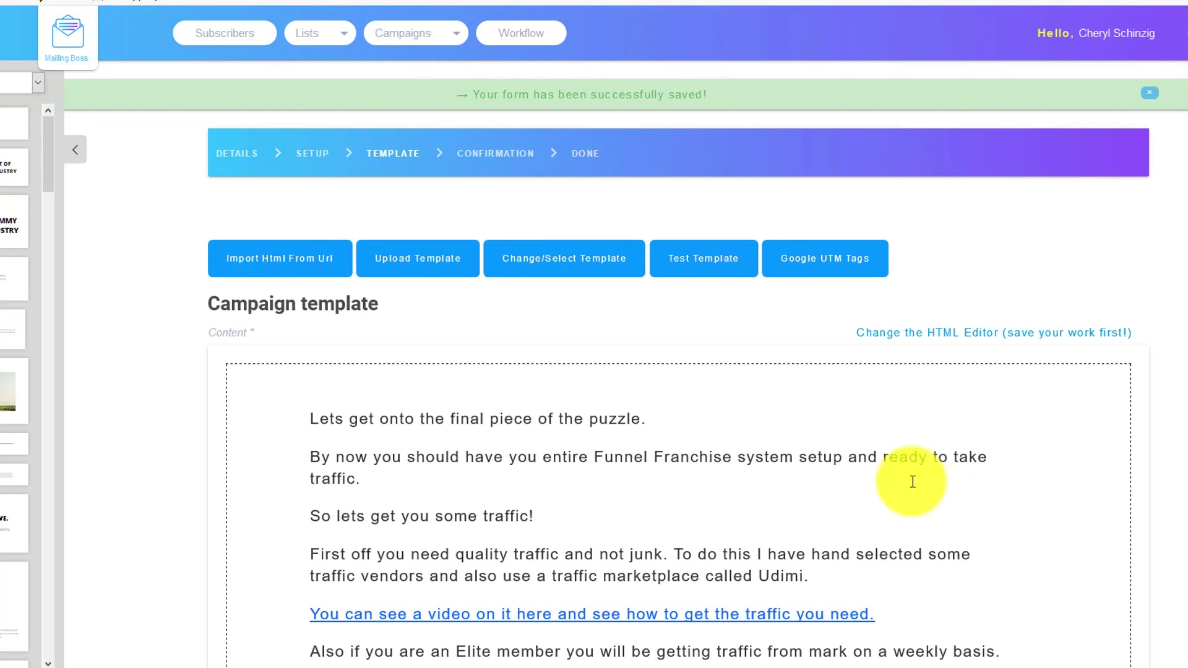
# Hide the thumbnail sidebar and replace the closing signature name with your own name.
pyautogui.click(73, 156)
pyautogui.scroll(-8, 292, 313)
pyautogui.scroll(8, 476, 315)
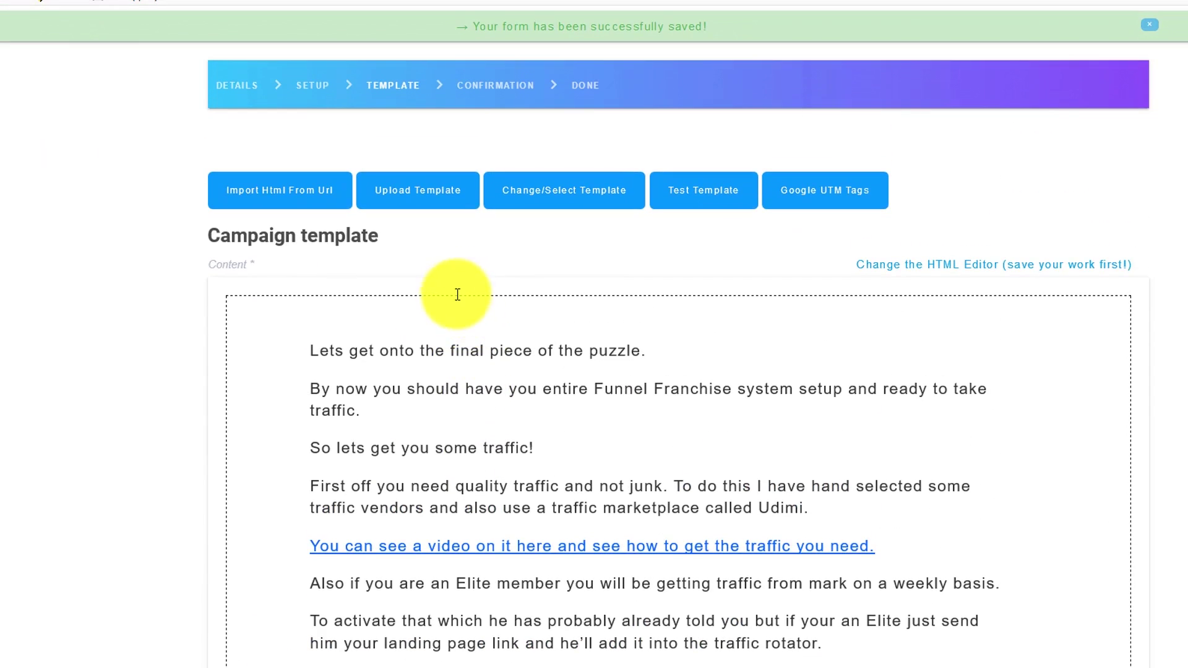
pyautogui.scroll(-3, 458, 292)
pyautogui.scroll(-2, 471, 357)
pyautogui.moveTo(427, 472); pyautogui.dragTo(314, 473)
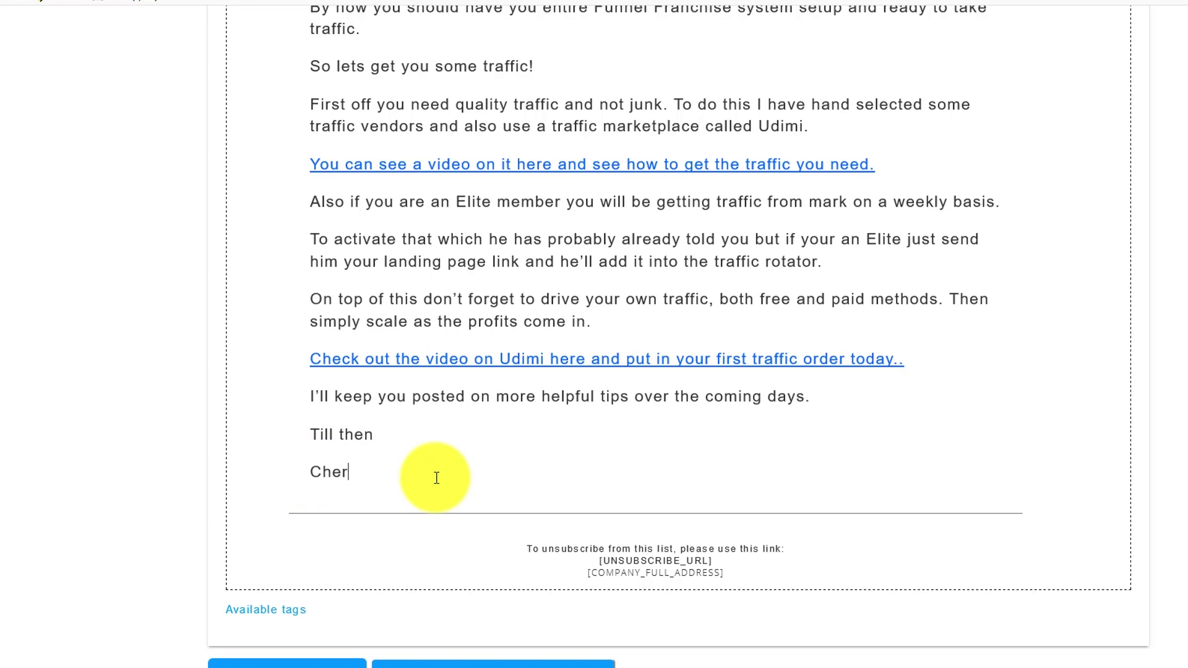
pyautogui.write('Cheryl Schinzig')
# Check the email's first link, then save the template and continue to confirmation.
pyautogui.scroll(-1, 543, 445)
pyautogui.scroll(5, 554, 451)
pyautogui.scroll(-3, 443, 276)
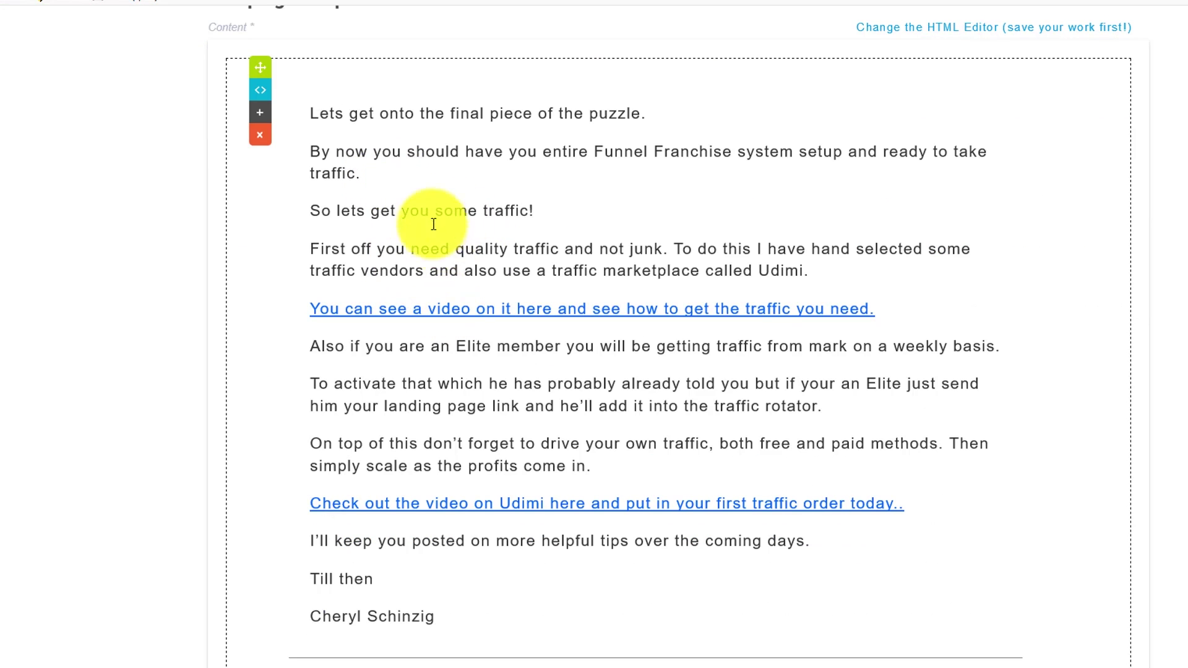
pyautogui.click(359, 317)
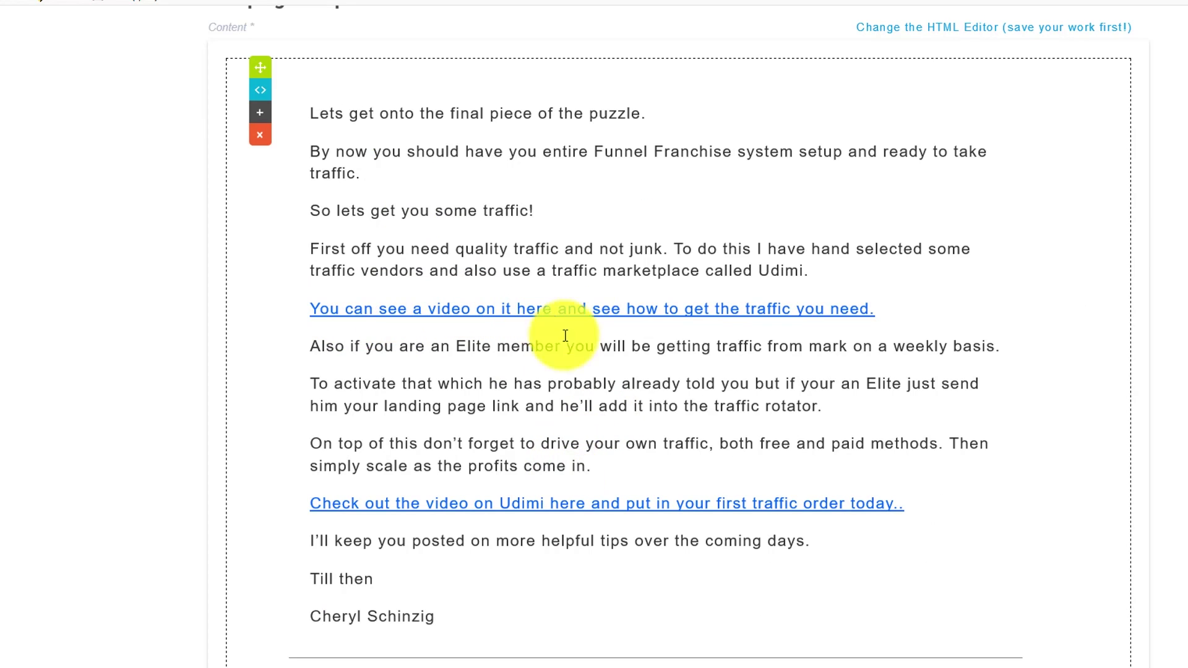
pyautogui.scroll(-4, 655, 423)
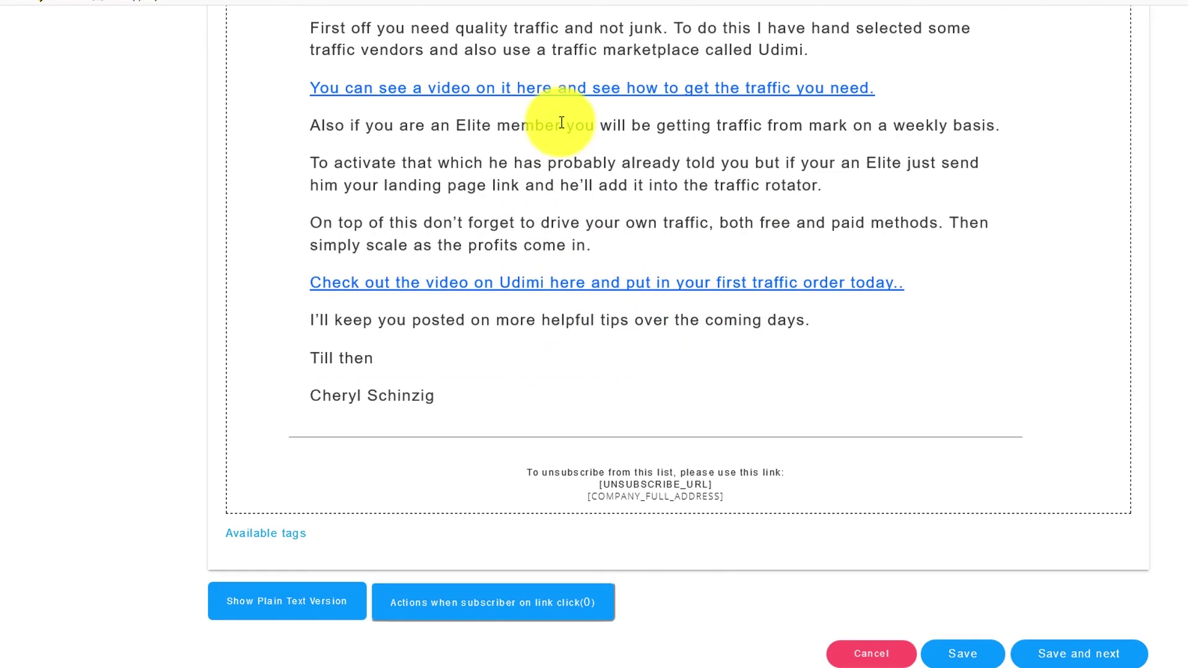
pyautogui.moveTo(558, 91)
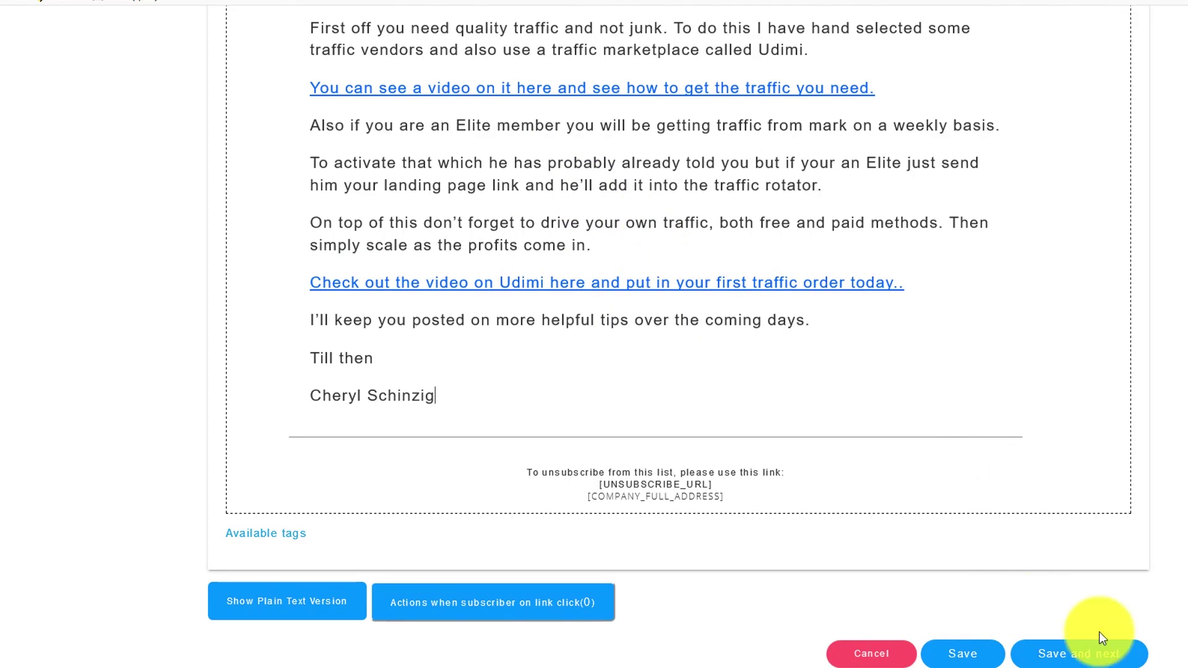
pyautogui.click(1066, 656)
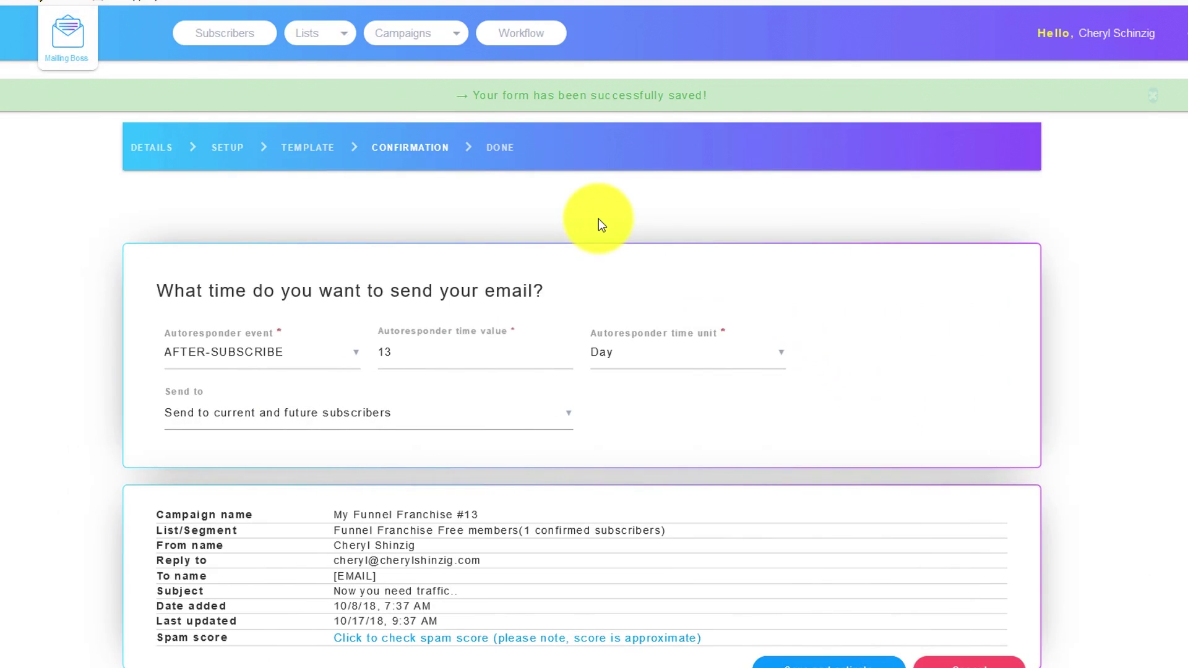
# Save and activate My Funnel Franchise #13, sending 13 days after subscribe.
pyautogui.scroll(-1, 446, 393)
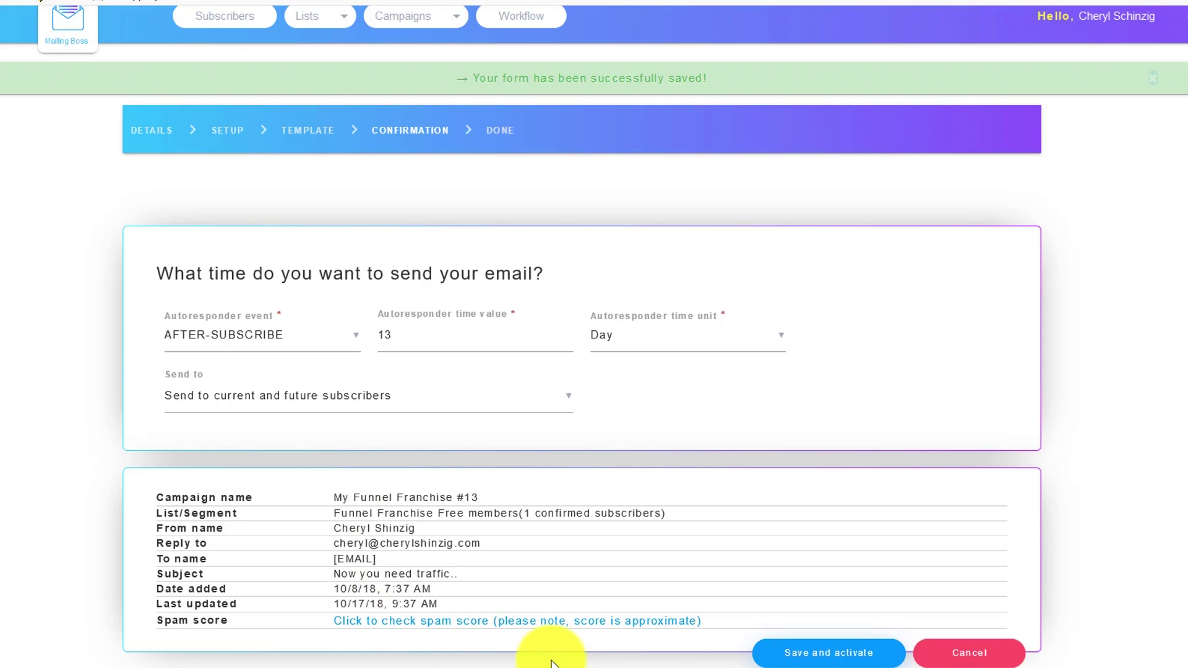
pyautogui.click(819, 658)
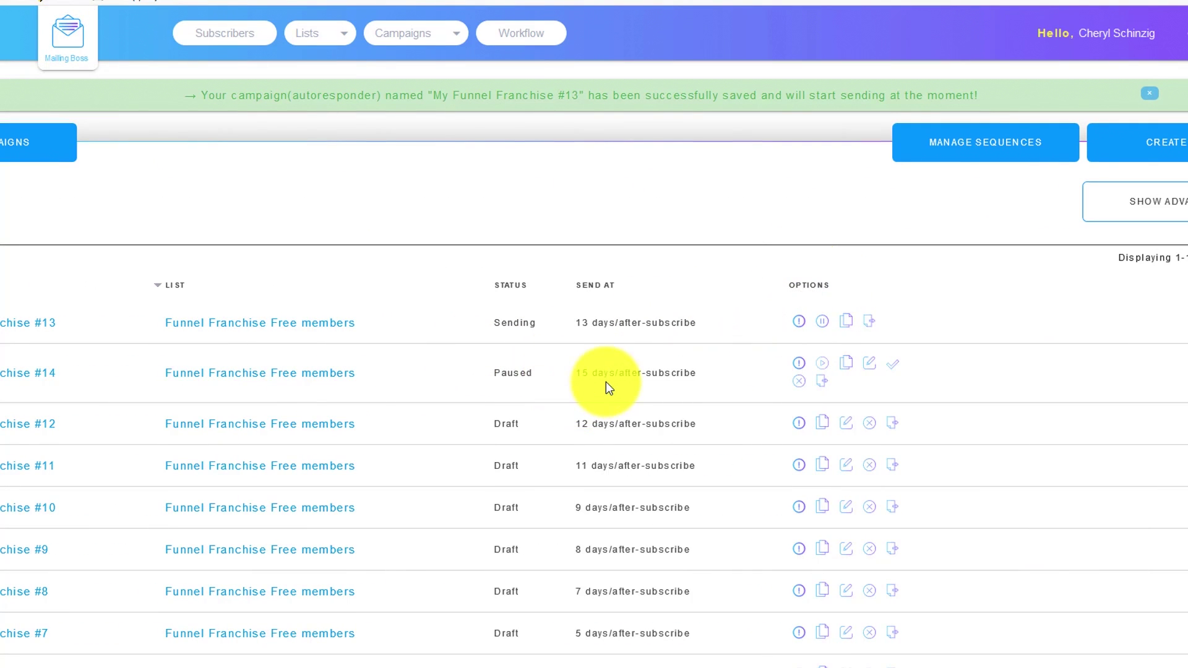
# Scroll down the campaigns list to the My Funnel Franchise #14 row.
pyautogui.scroll(-1, 600, 359)
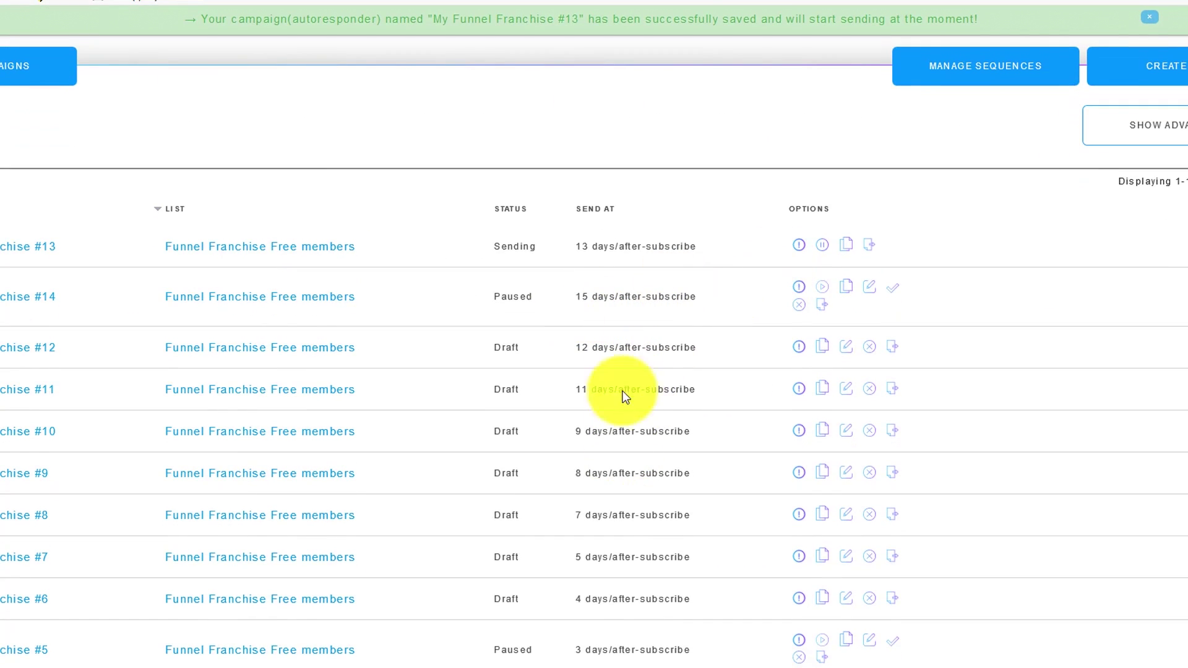
pyautogui.scroll(-2, 661, 293)
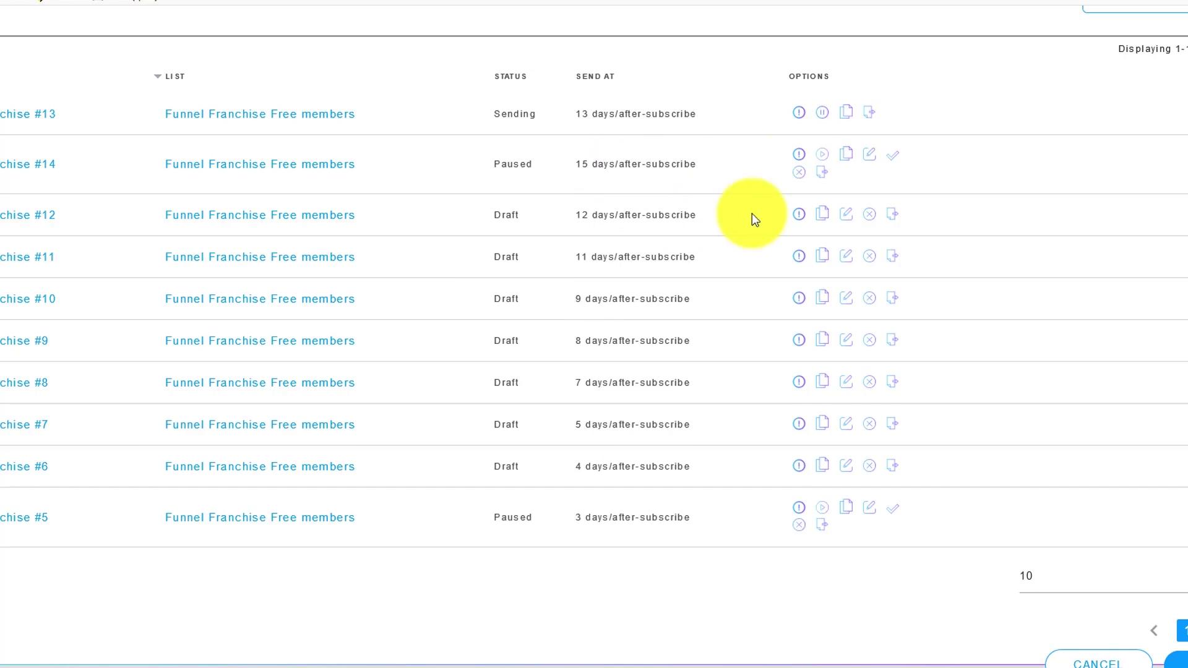
# Open #14 for editing and replace its From Name with your own saved name.
pyautogui.click(867, 158)
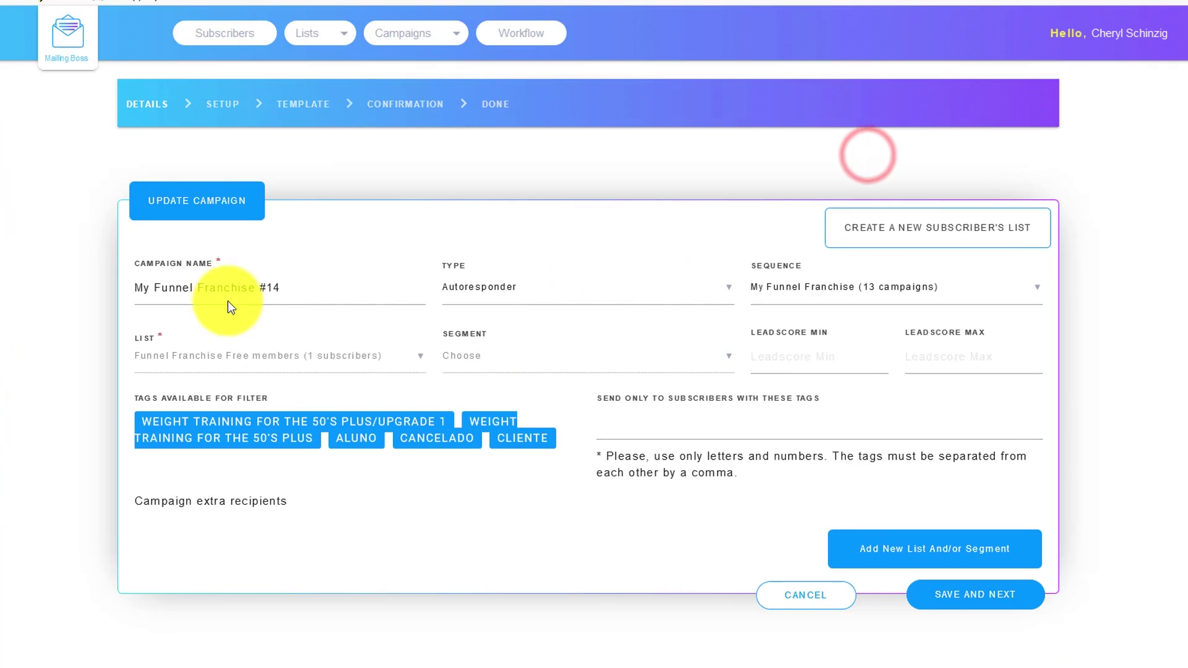
pyautogui.click(972, 596)
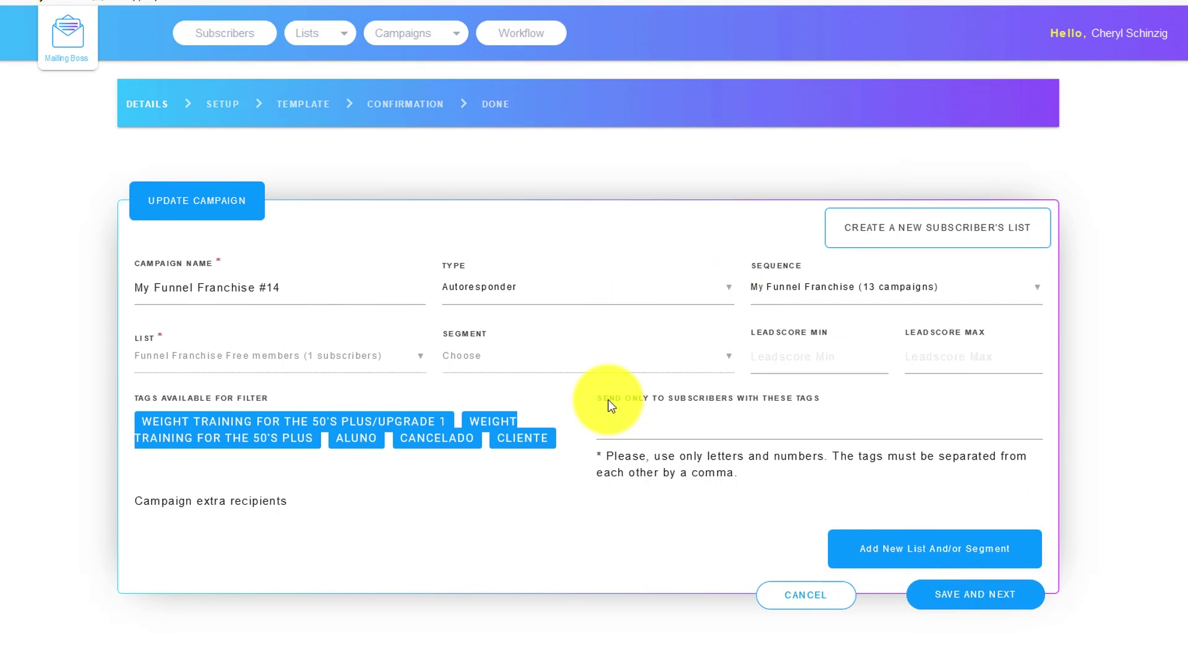
pyautogui.click(248, 304)
pyautogui.moveTo(232, 311); pyautogui.dragTo(127, 306)
pyautogui.press('BackSpace')
pyautogui.click(210, 311)
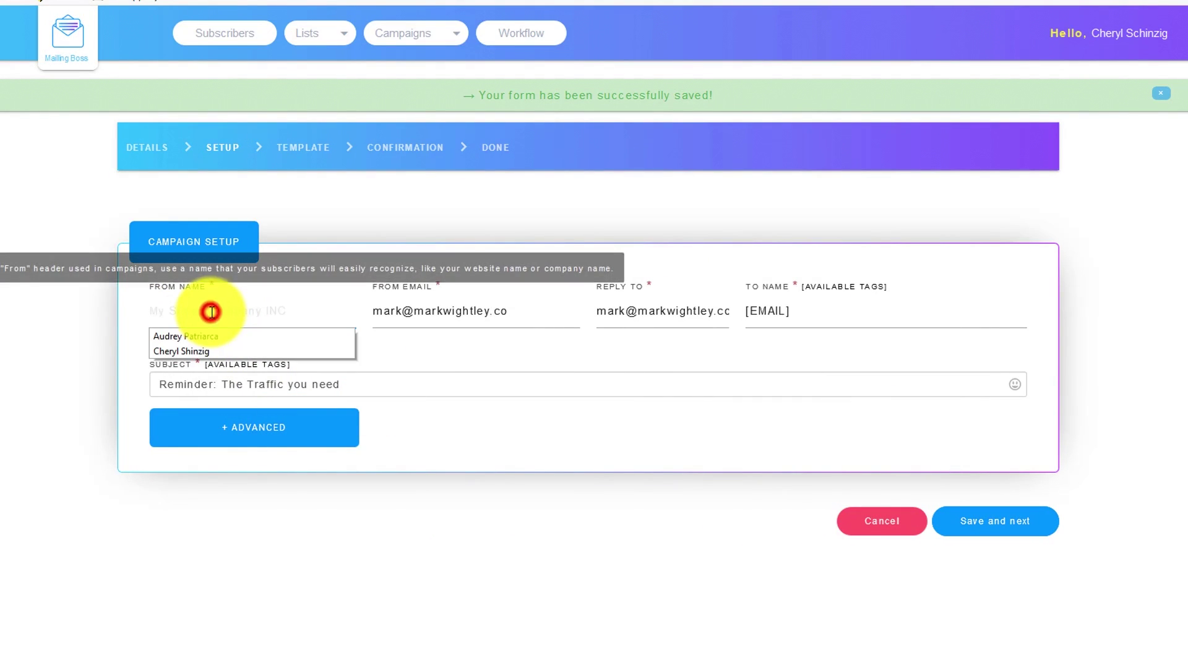
pyautogui.click(206, 351)
# Set From Email and Reply To to your own address and save the setup.
pyautogui.click(398, 311)
pyautogui.press('Down')
pyautogui.press('Return')
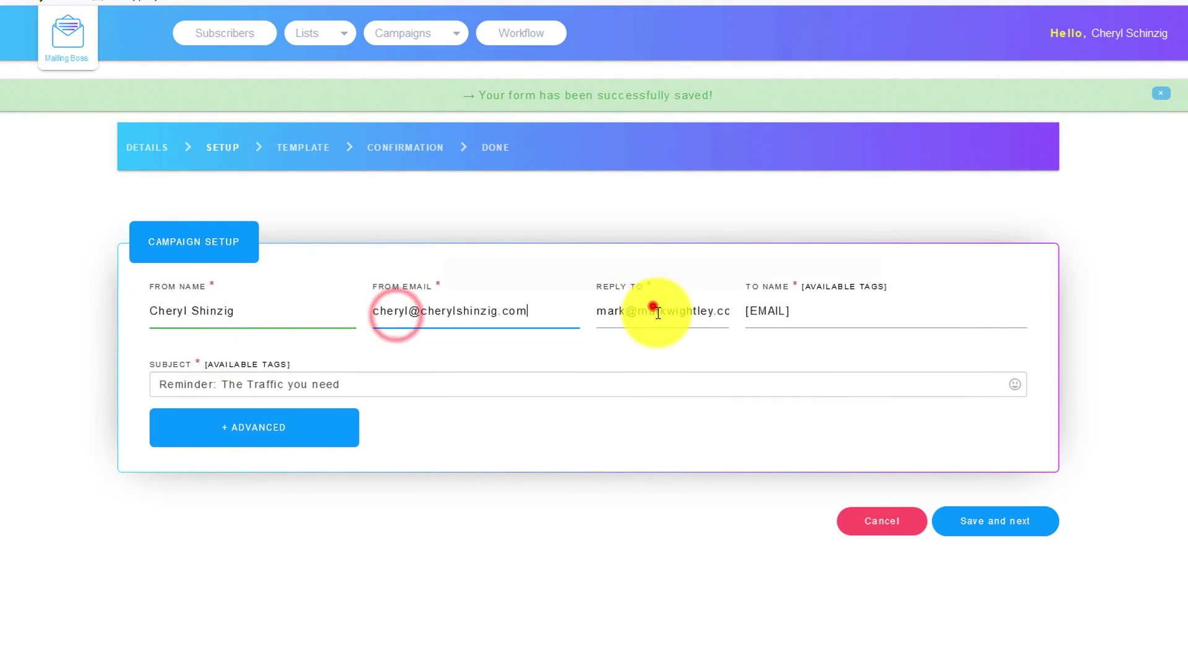
pyautogui.click(654, 311)
pyautogui.moveTo(723, 311); pyautogui.dragTo(476, 310)
pyautogui.write('o')
pyautogui.click(623, 310)
pyautogui.click(631, 351)
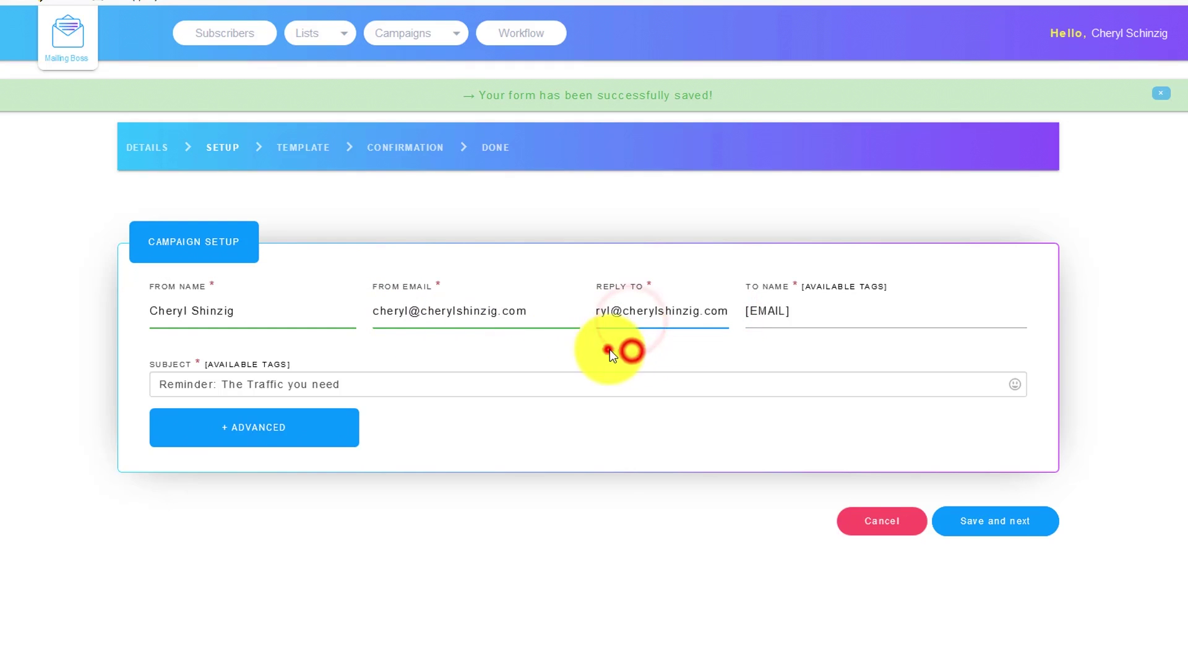
pyautogui.click(984, 530)
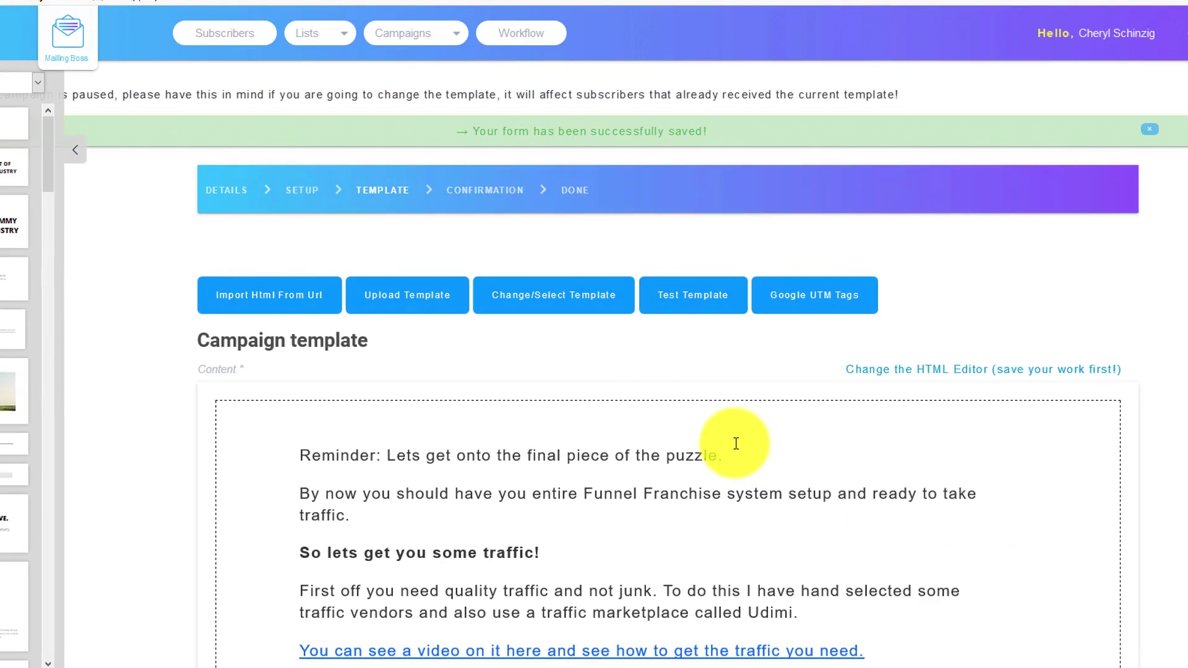
# Replace the #14 email's signature name with your own and save the template.
pyautogui.scroll(-4, 556, 309)
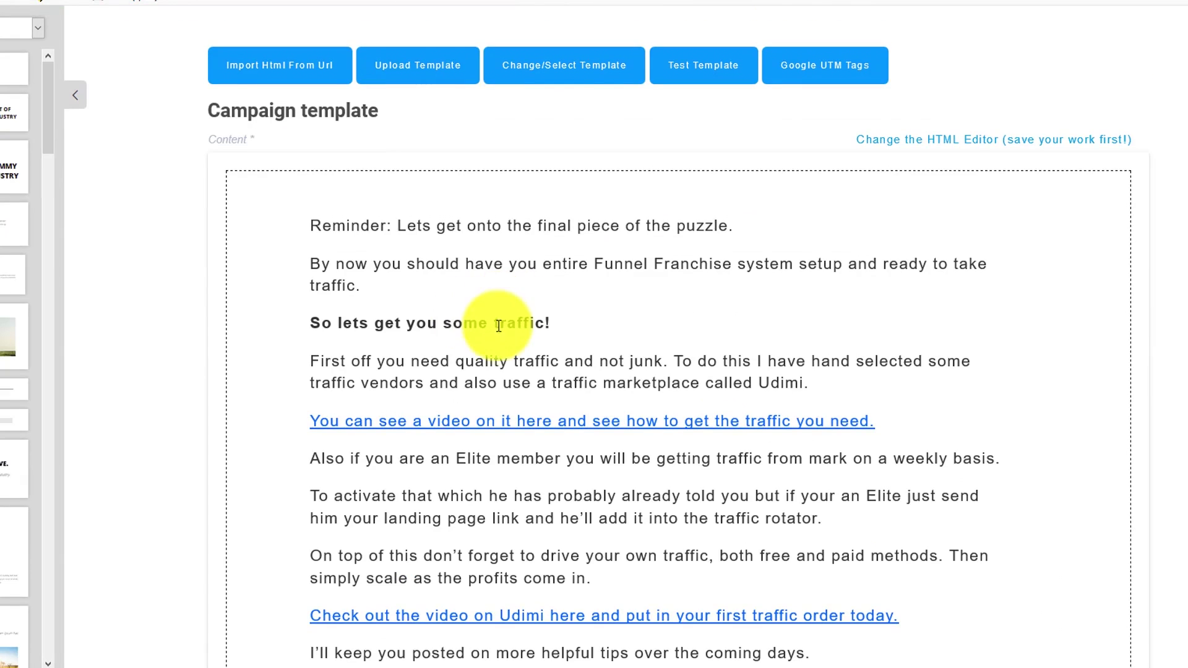
pyautogui.scroll(-3, 489, 319)
pyautogui.moveTo(436, 579); pyautogui.dragTo(326, 570)
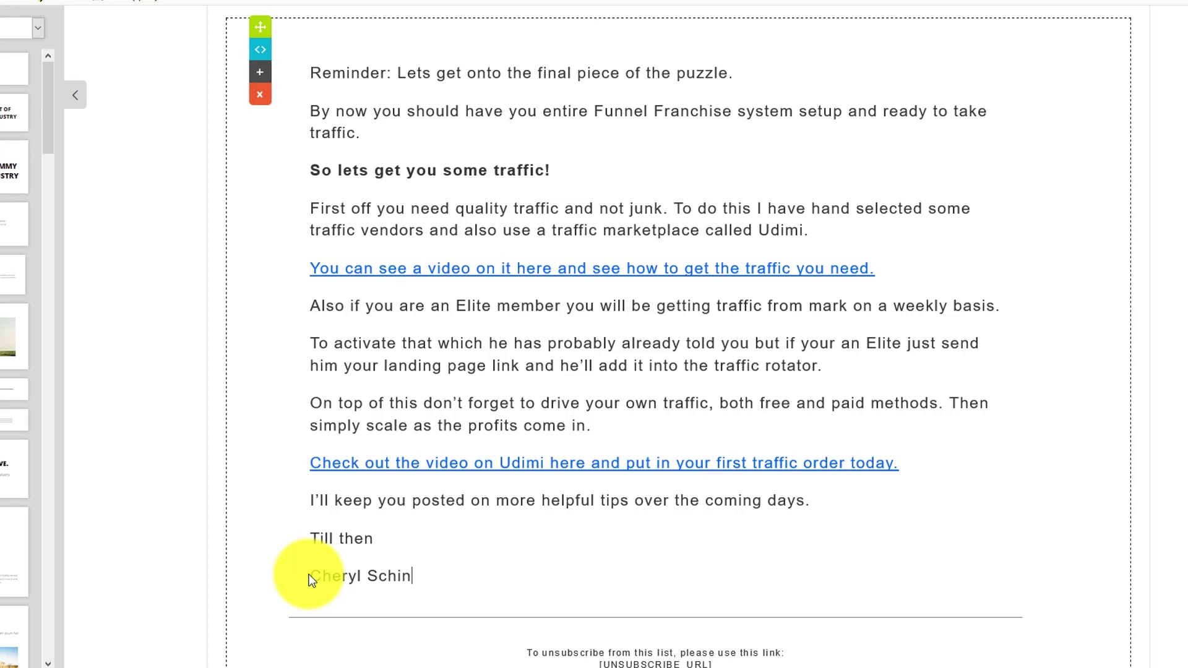
pyautogui.scroll(-3, 631, 599)
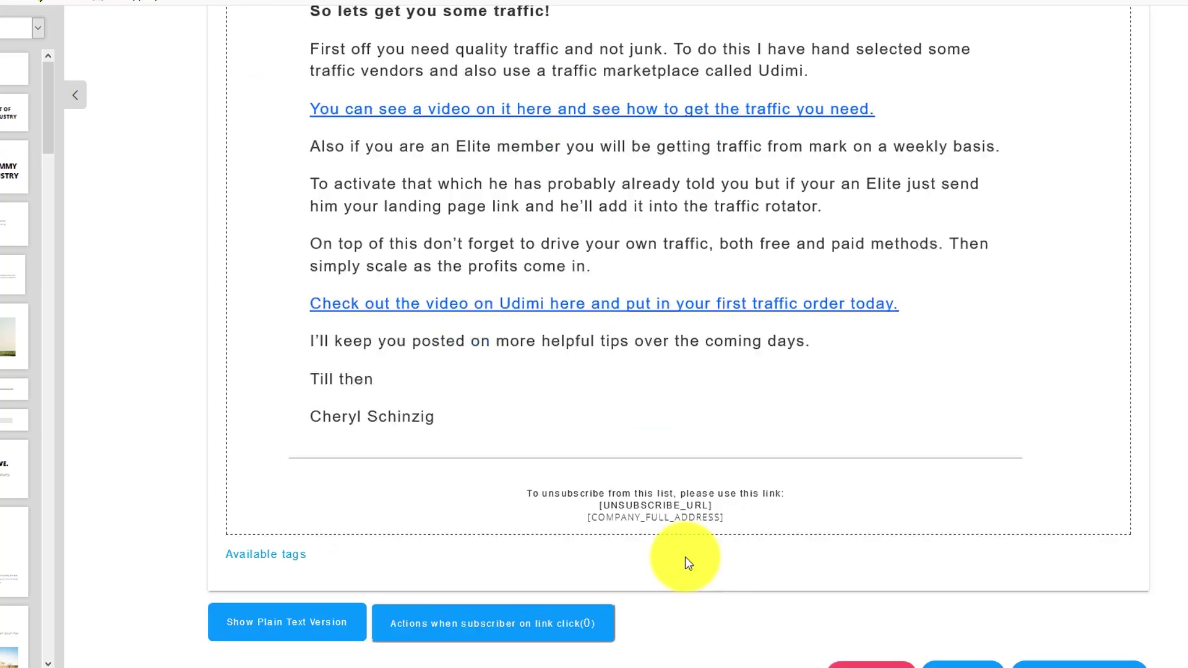
pyautogui.click(1069, 657)
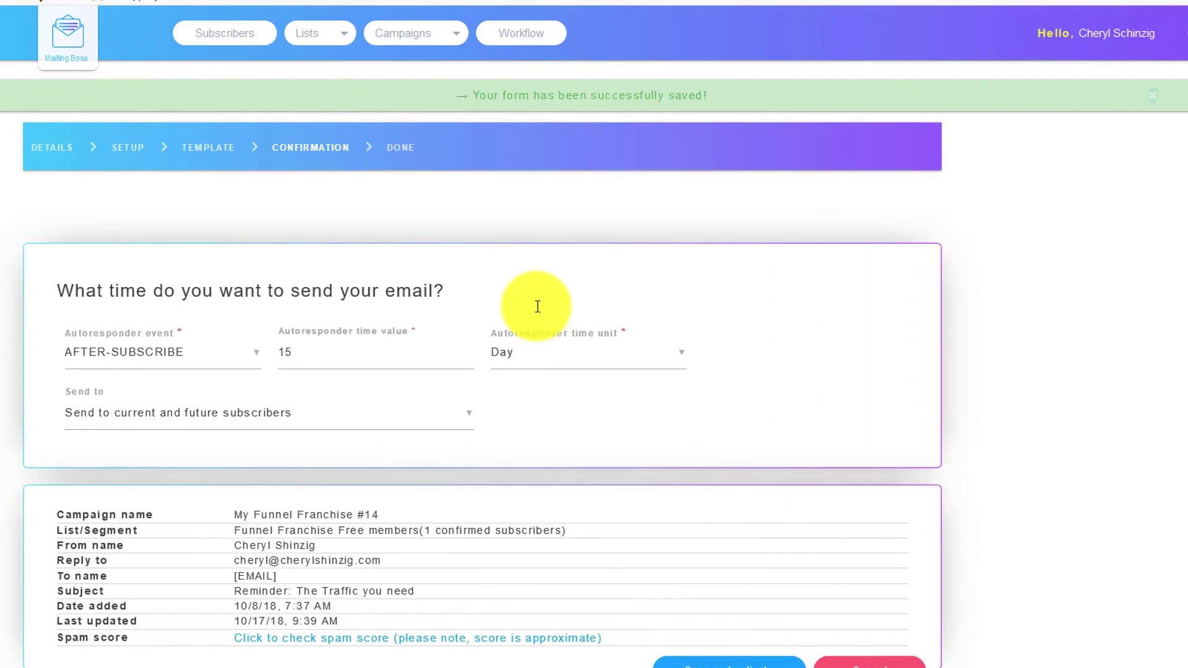
pyautogui.scroll(-1, 531, 306)
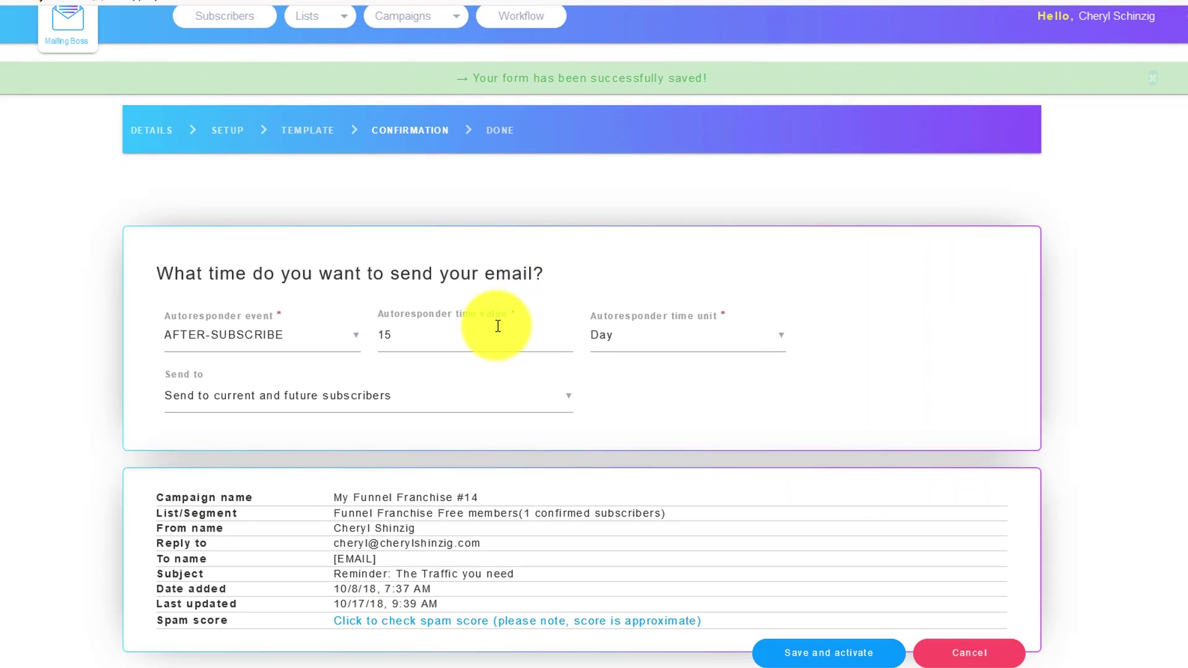
pyautogui.click(847, 656)
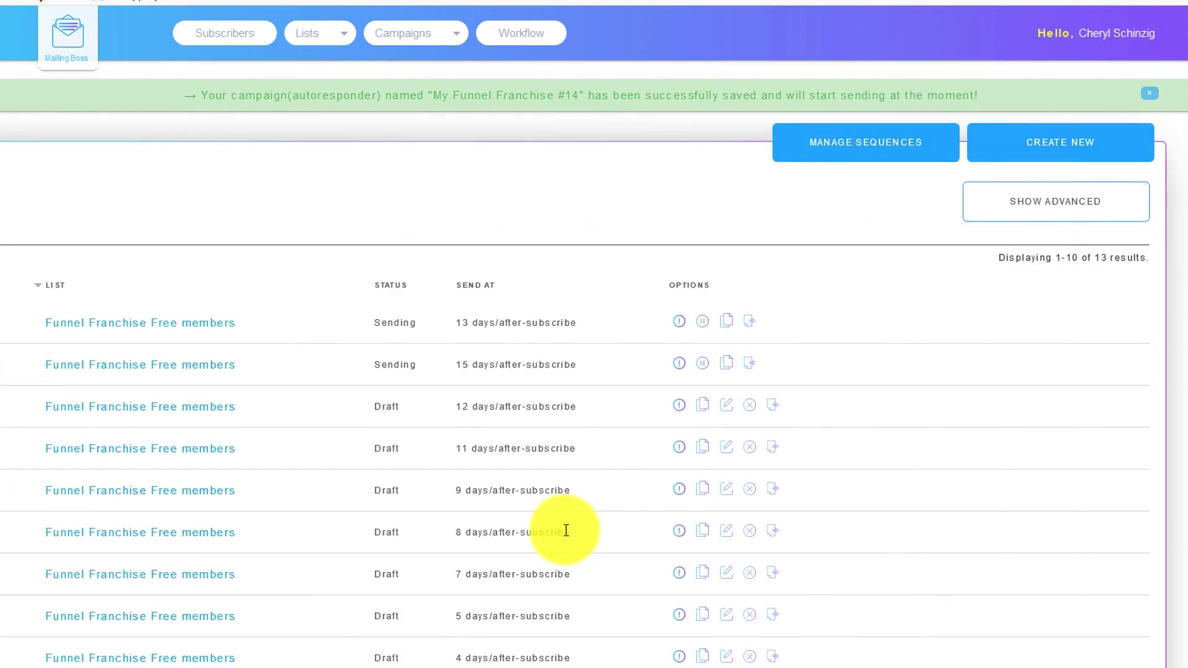
pyautogui.hscroll(-3, 830, 250)
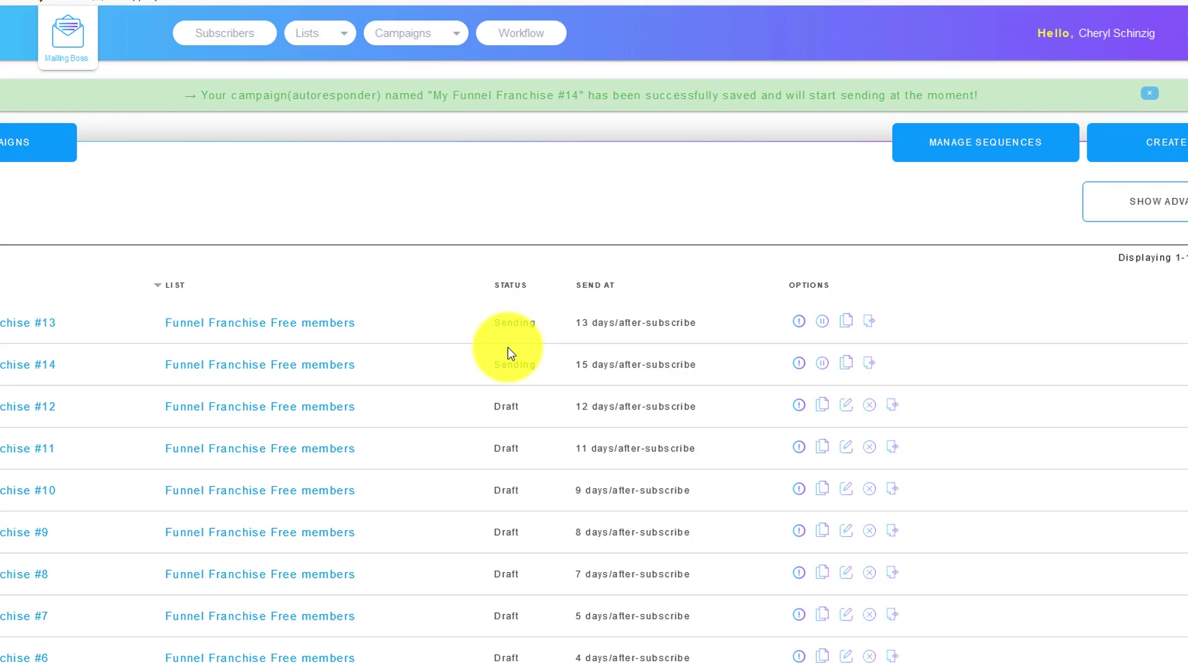
pyautogui.scroll(-1, 603, 386)
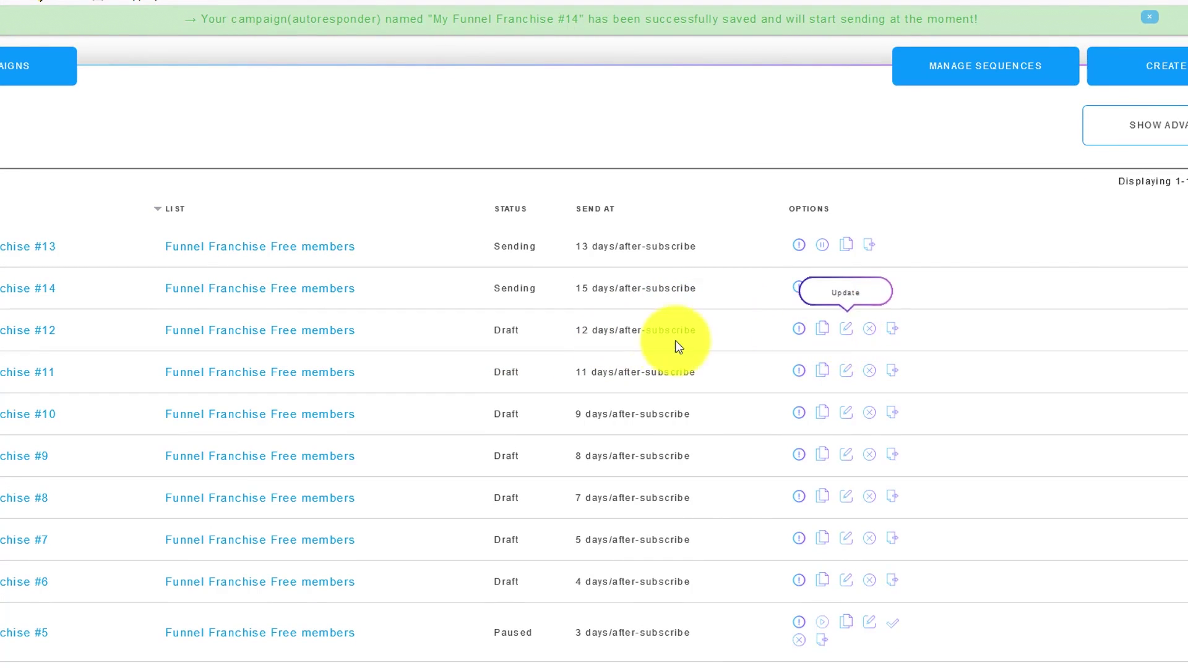
pyautogui.scroll(-2, 606, 400)
# Show 20 campaigns per page, pause the one-minute Welcome autoresponder, and open it for updating.
pyautogui.click(1134, 587)
pyautogui.click(1035, 198)
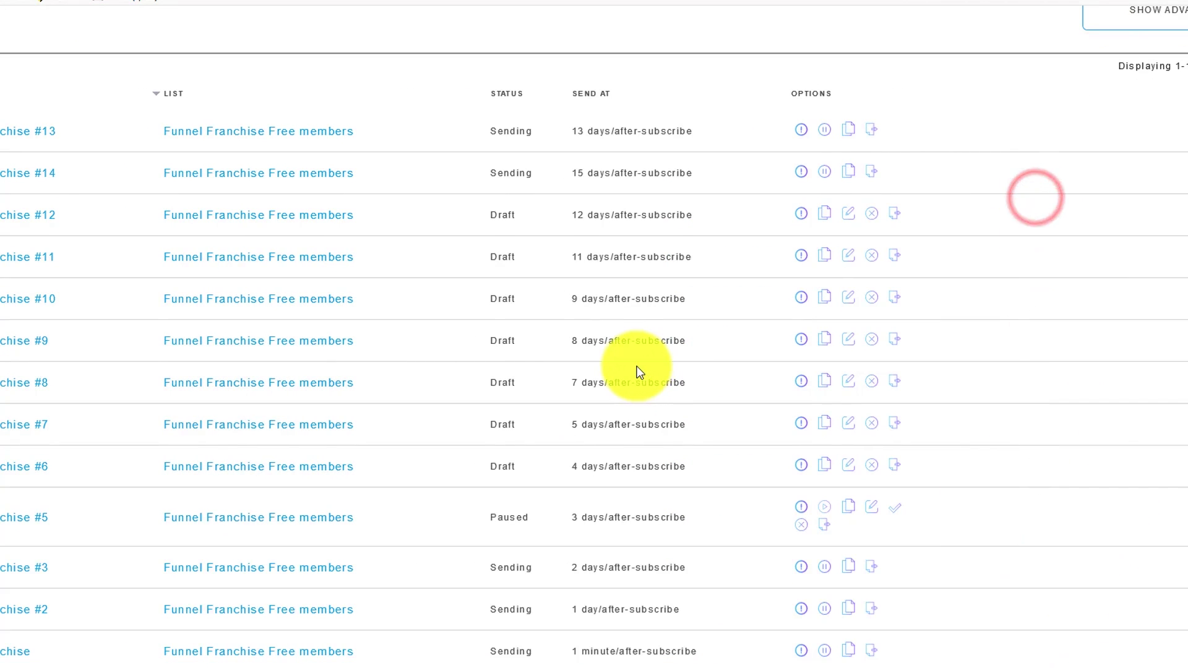
pyautogui.scroll(-2, 607, 358)
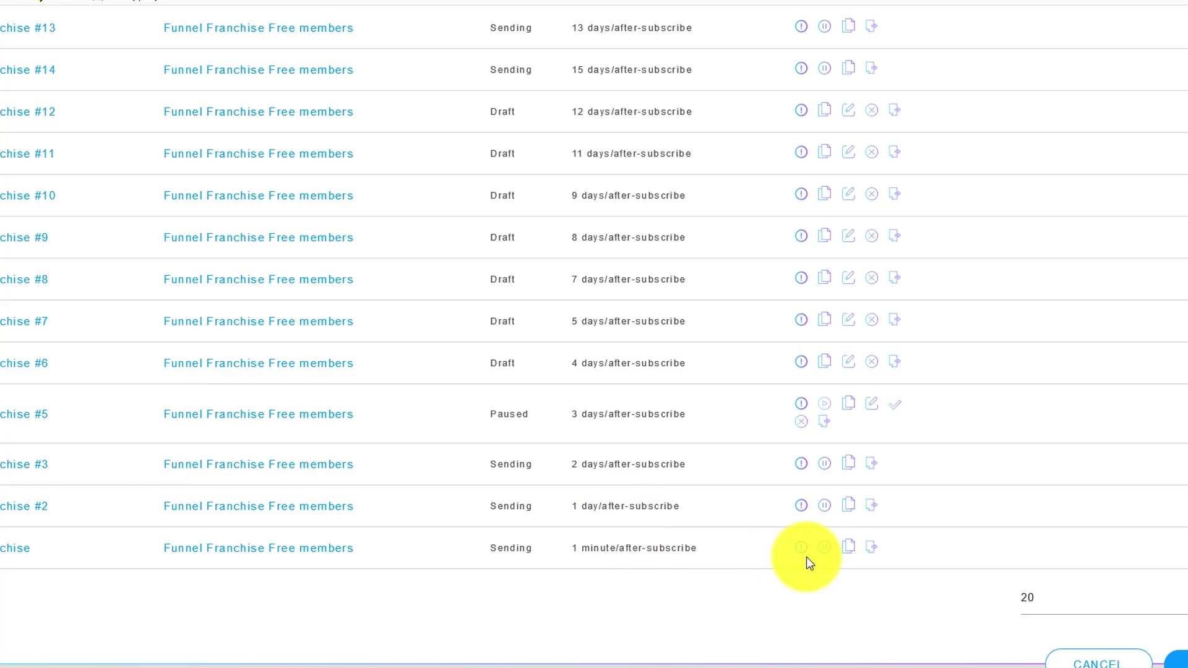
pyautogui.click(821, 550)
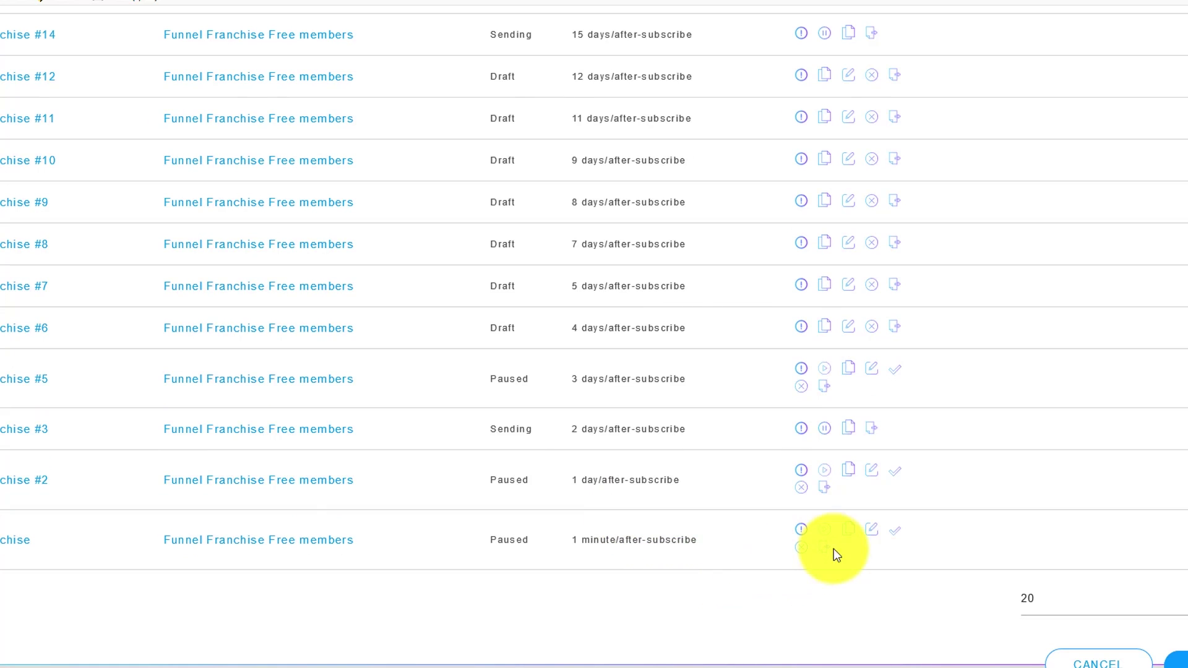
pyautogui.click(872, 528)
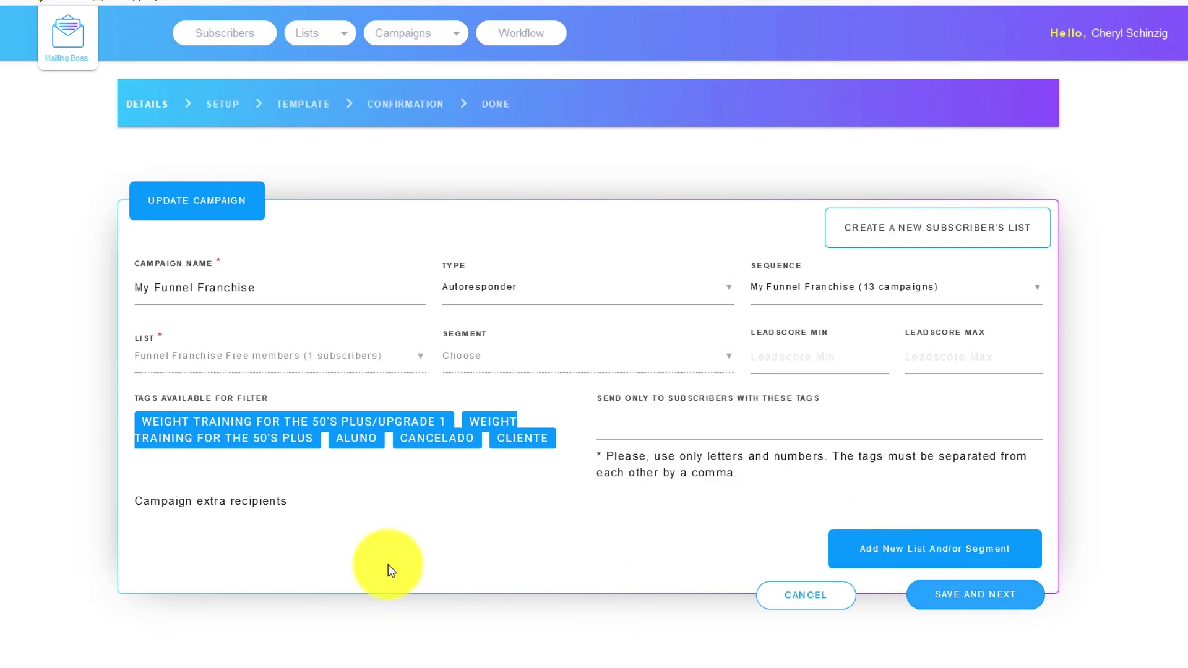
# Continue to setup and replace the From Name with your own suggested full name.
pyautogui.press('Return')
pyautogui.moveTo(252, 313); pyautogui.dragTo(172, 316)
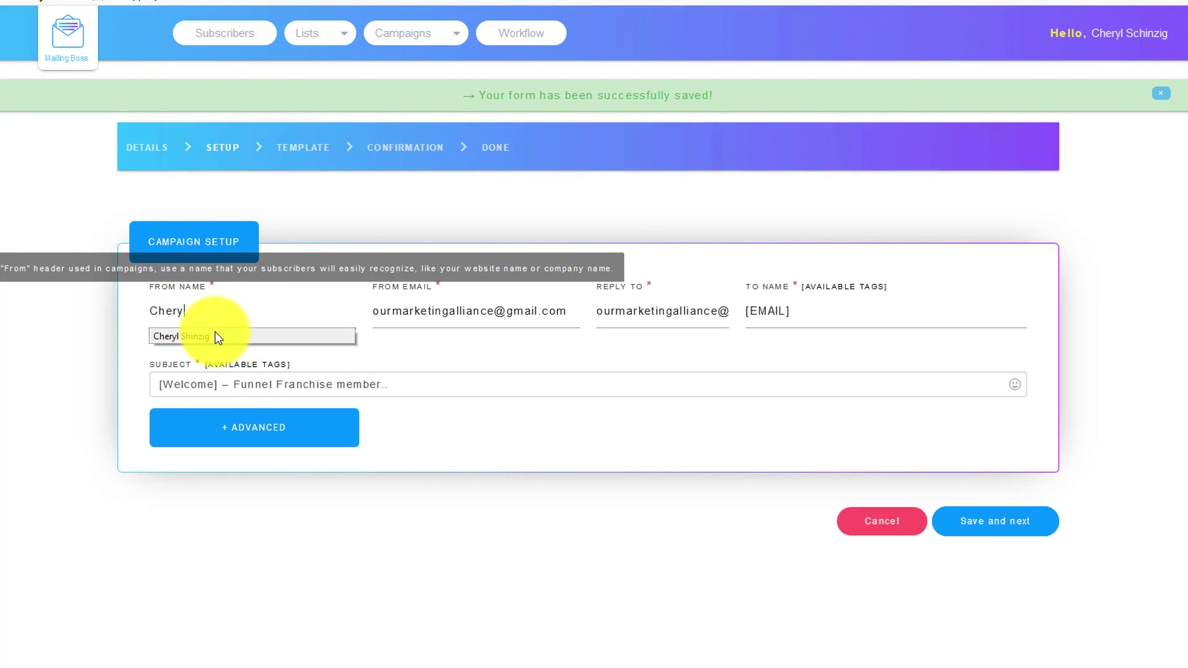
pyautogui.write('Chery')
pyautogui.click(228, 337)
# Paste your own email into From Email and Reply To, then save the setup.
pyautogui.click(373, 310)
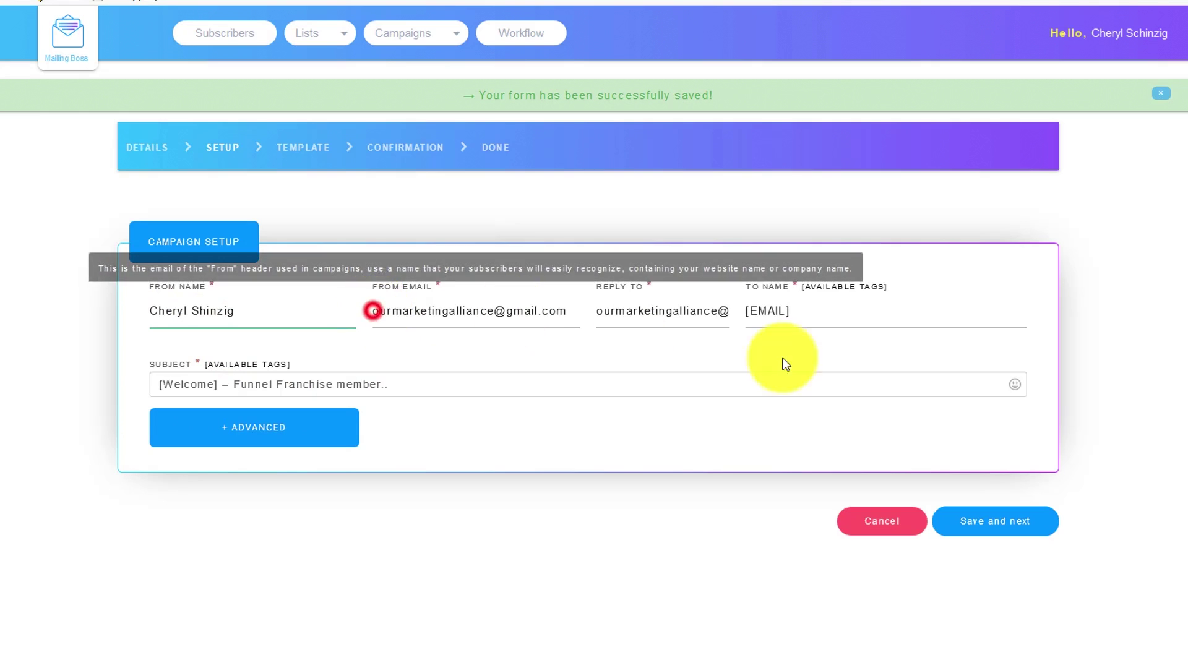
pyautogui.tripleClick(552, 308)
pyautogui.hotkey('ctrl', 'v')
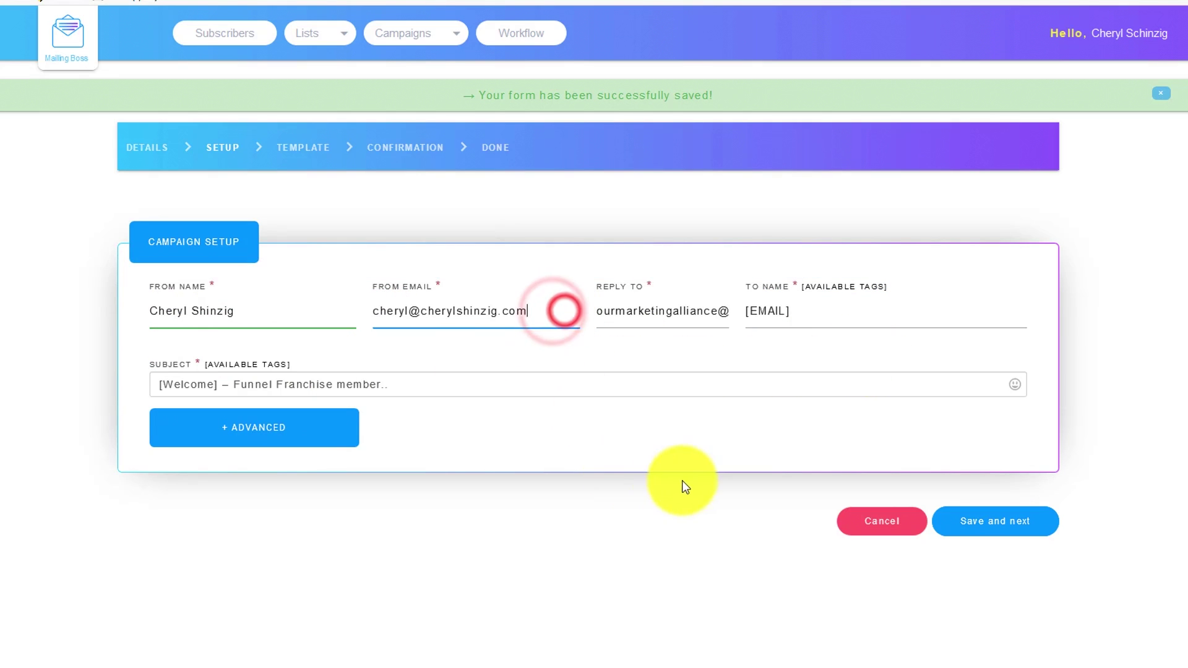
pyautogui.click(598, 311)
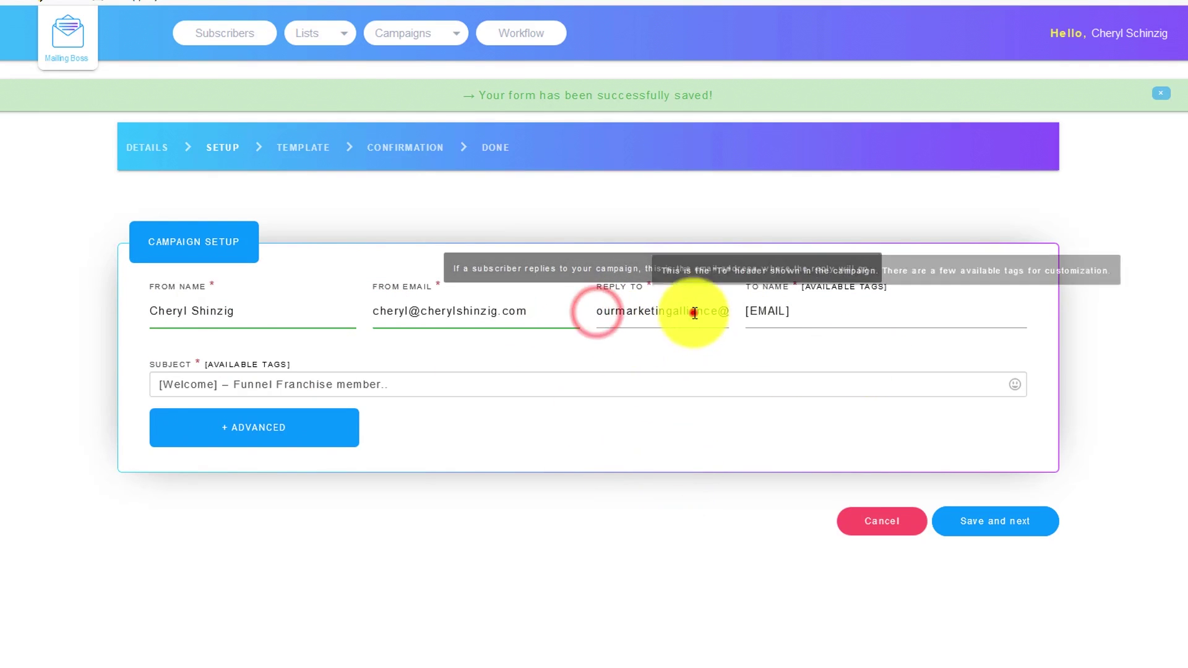
pyautogui.tripleClick(674, 309)
pyautogui.hotkey('ctrl', 'v')
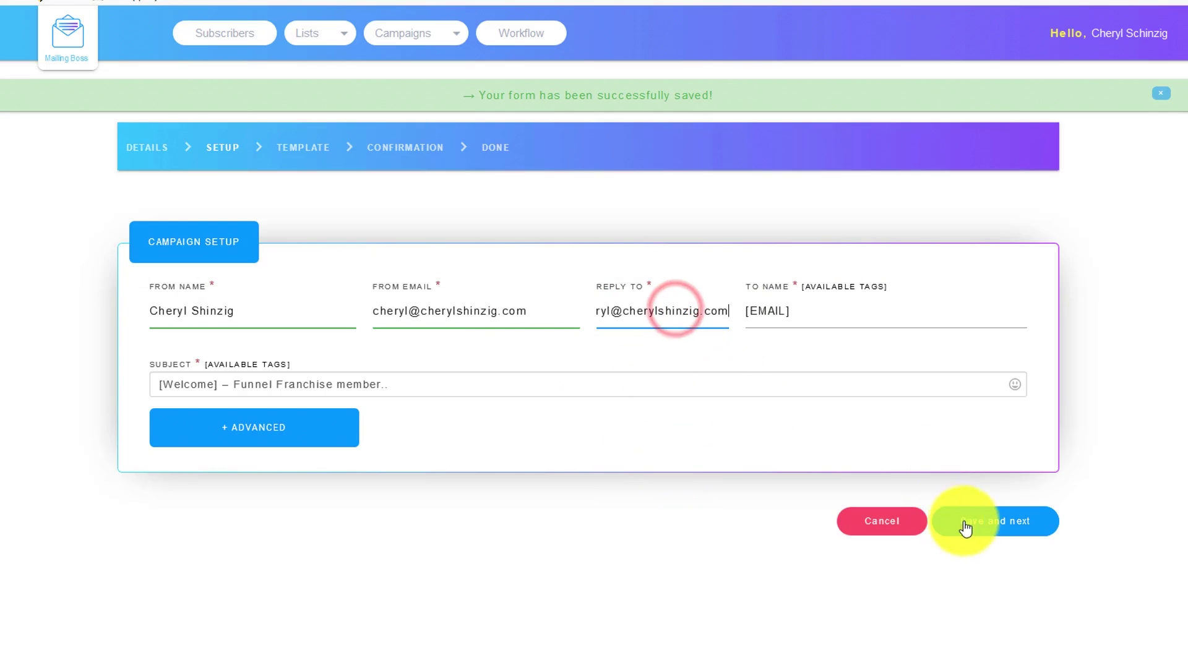
pyautogui.click(836, 414)
pyautogui.click(979, 512)
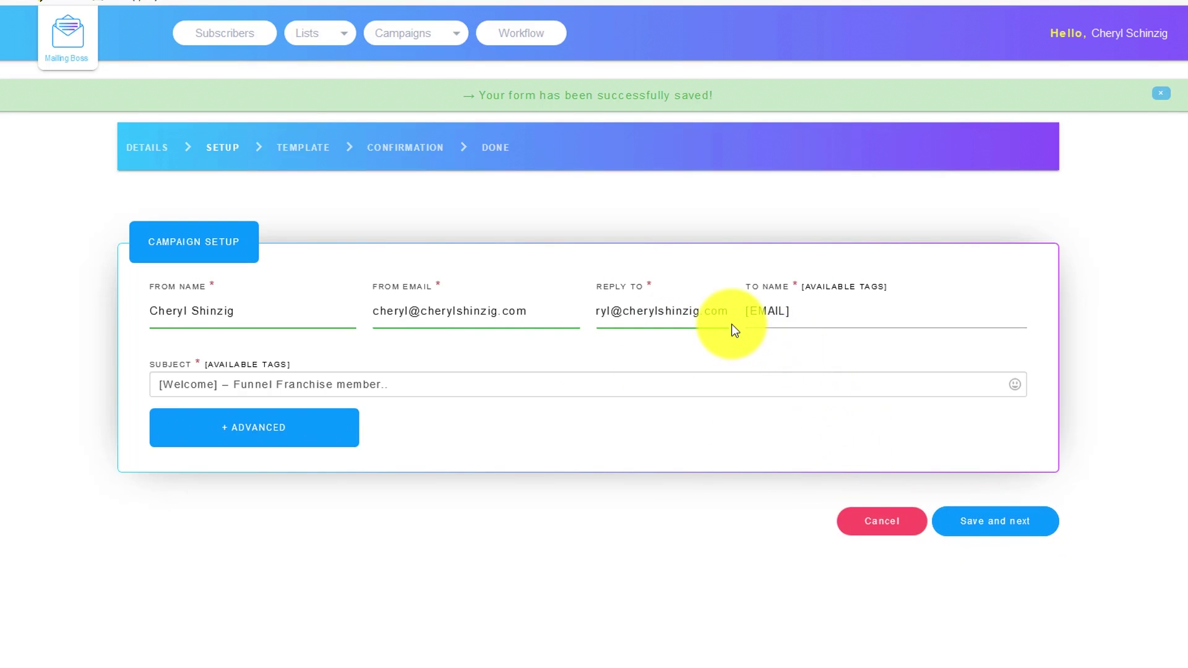
# Type your own name into the Welcome email's signature and open the registration link's settings.
pyautogui.scroll(-3, 592, 397)
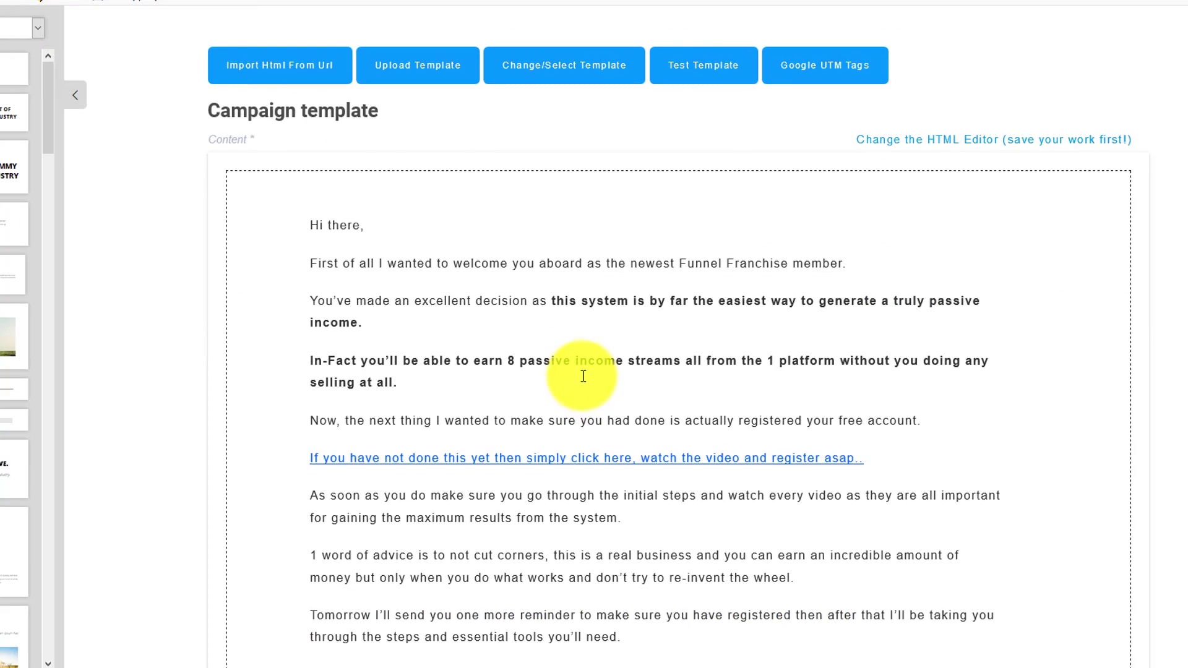
pyautogui.scroll(-3, 464, 334)
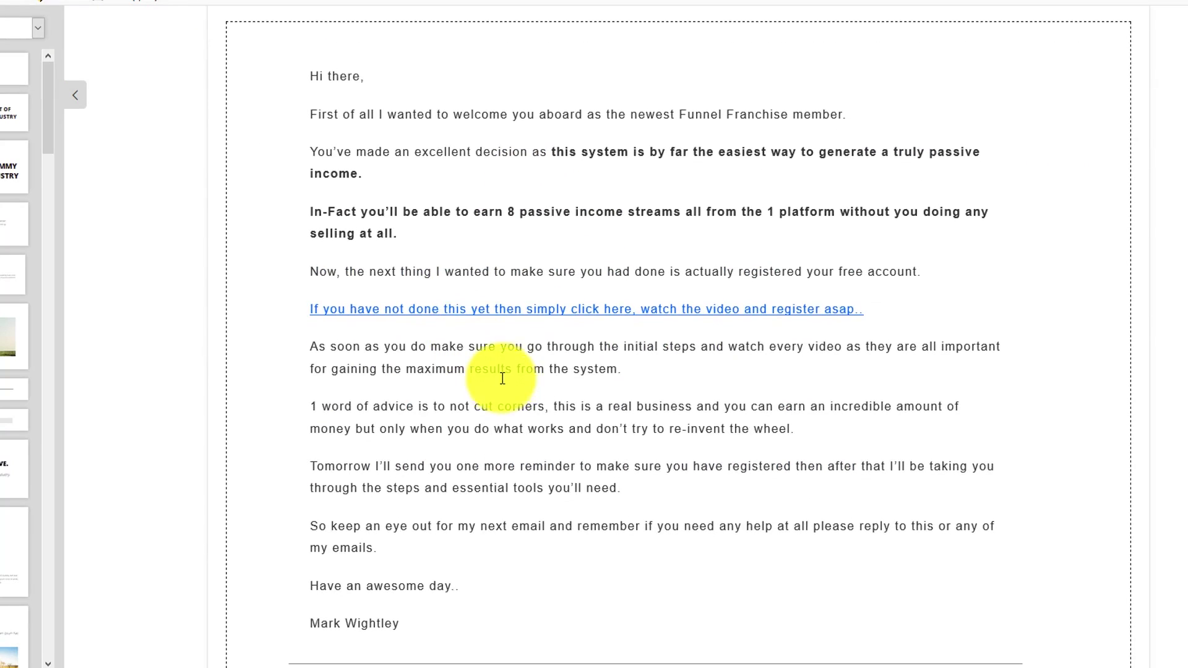
pyautogui.scroll(4, 496, 376)
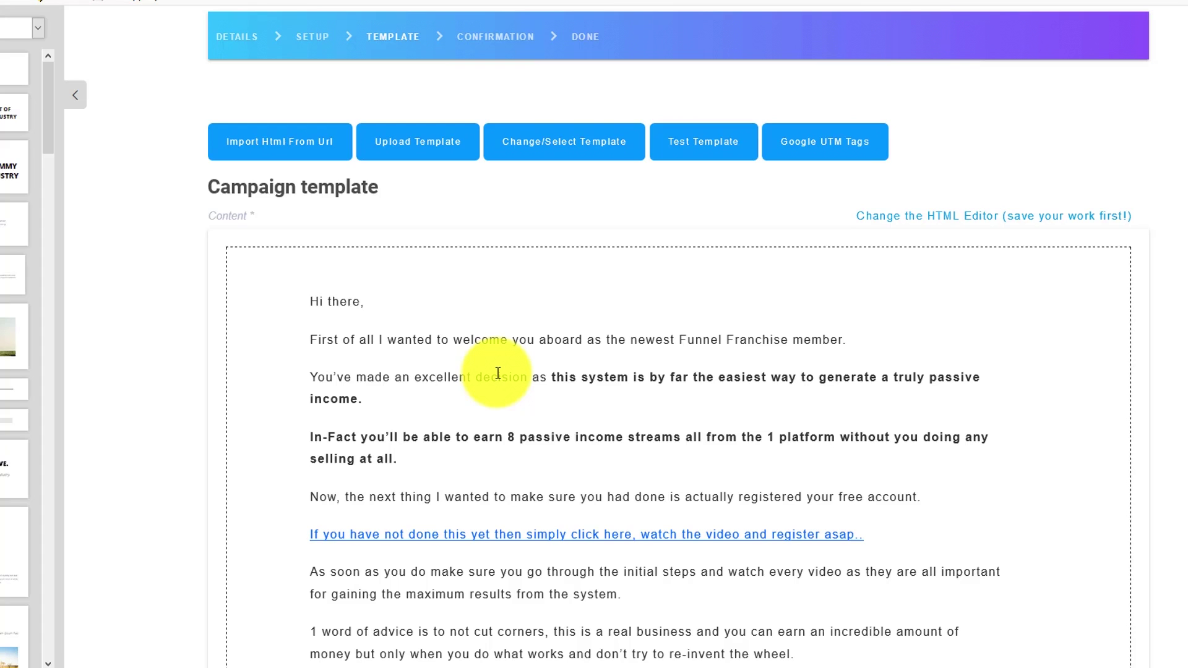
pyautogui.scroll(-3, 498, 373)
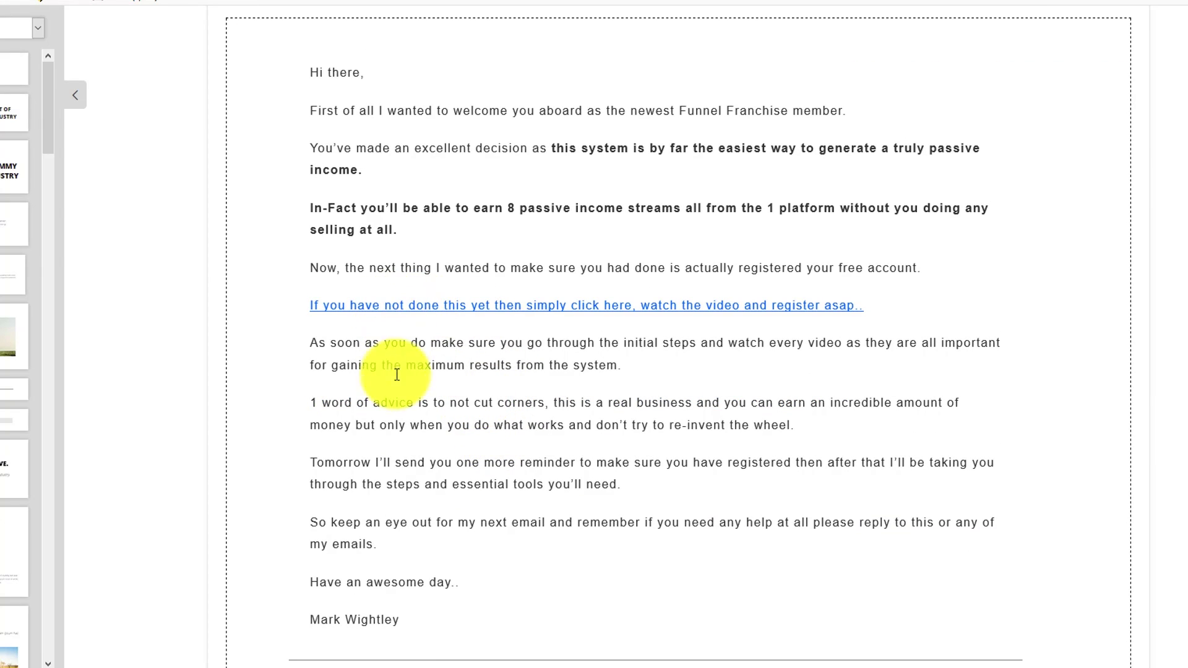
pyautogui.moveTo(405, 619); pyautogui.dragTo(338, 619)
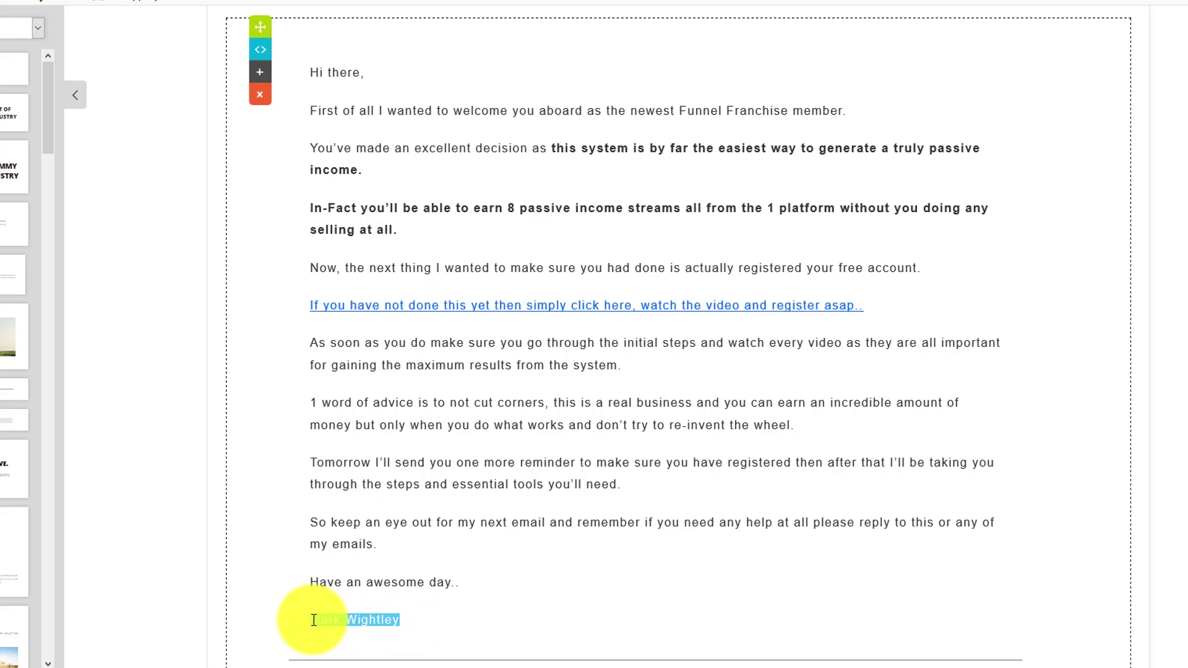
pyautogui.write('The')
pyautogui.click(419, 260)
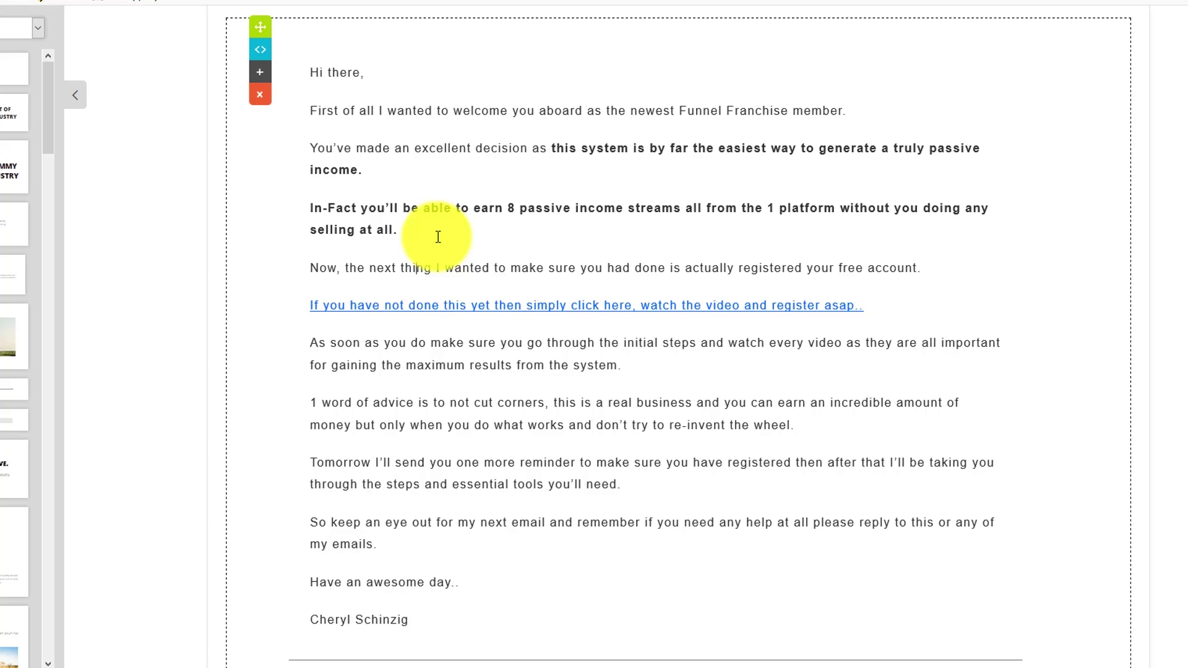
pyautogui.click(475, 304)
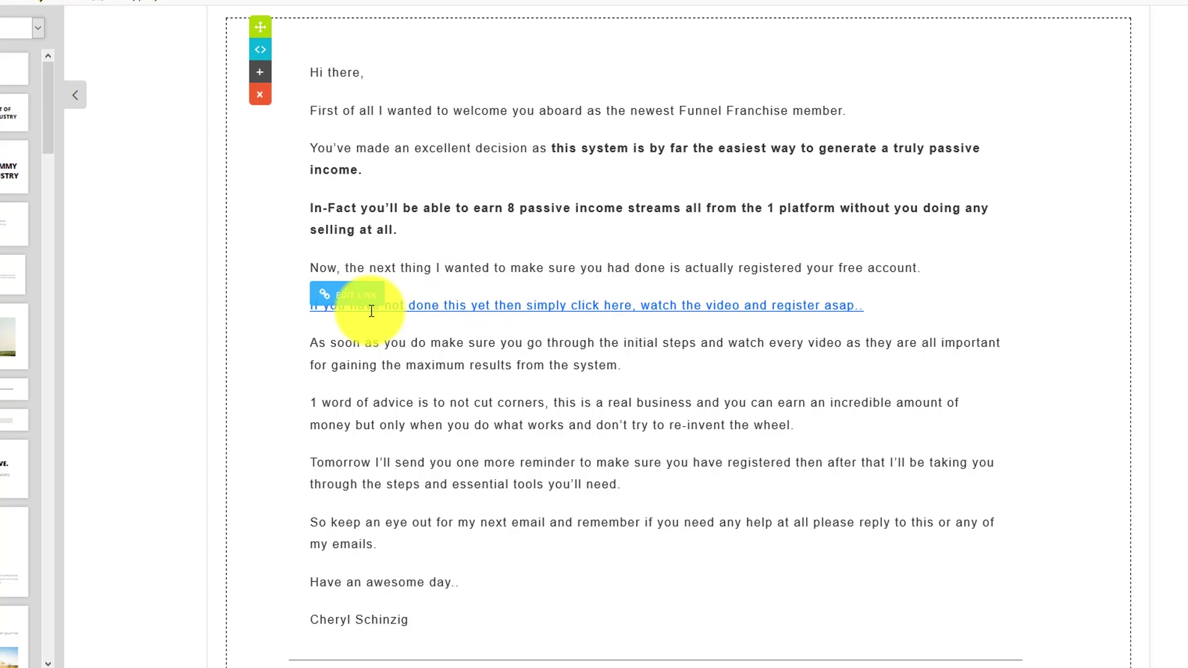
pyautogui.click(347, 296)
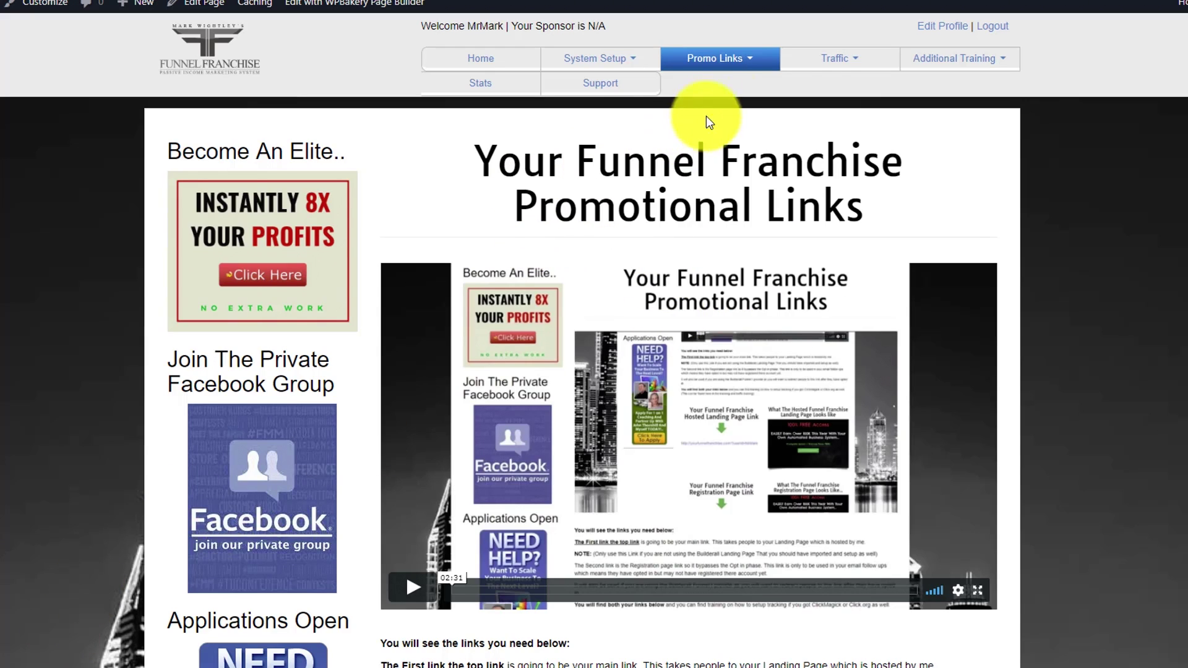
# On the Promo Links page, choose and save Funnel No#1 as your funnel.
pyautogui.click(745, 62)
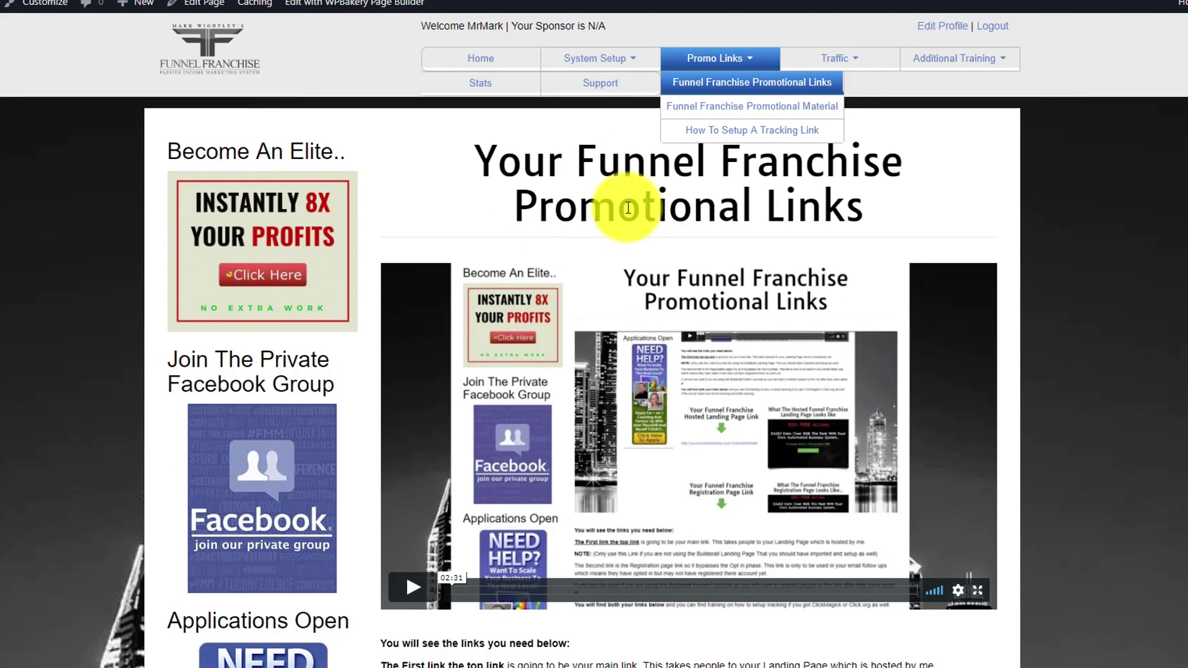
pyautogui.scroll(-5, 616, 222)
pyautogui.scroll(-5, 615, 231)
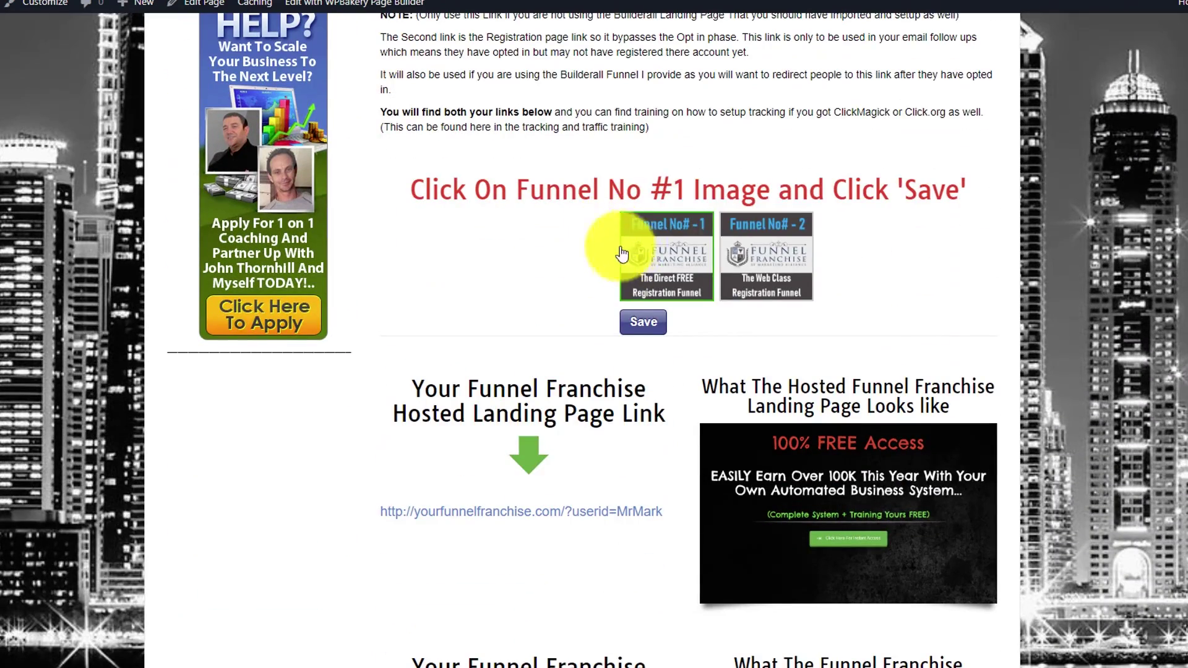
pyautogui.click(657, 251)
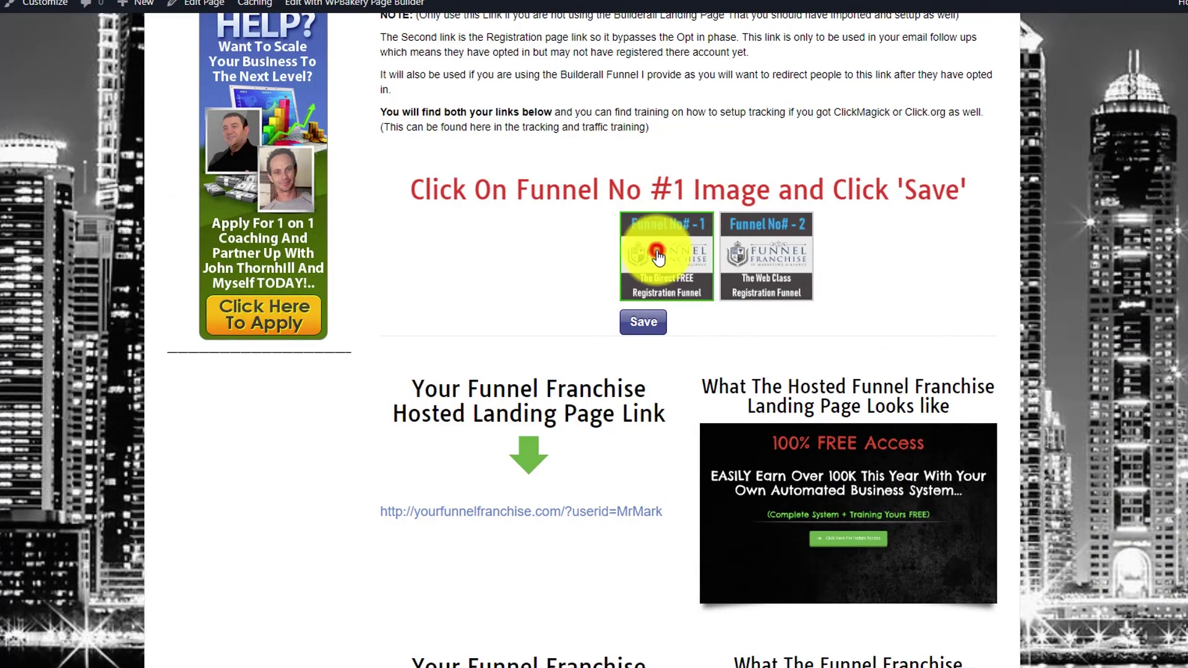
pyautogui.click(644, 323)
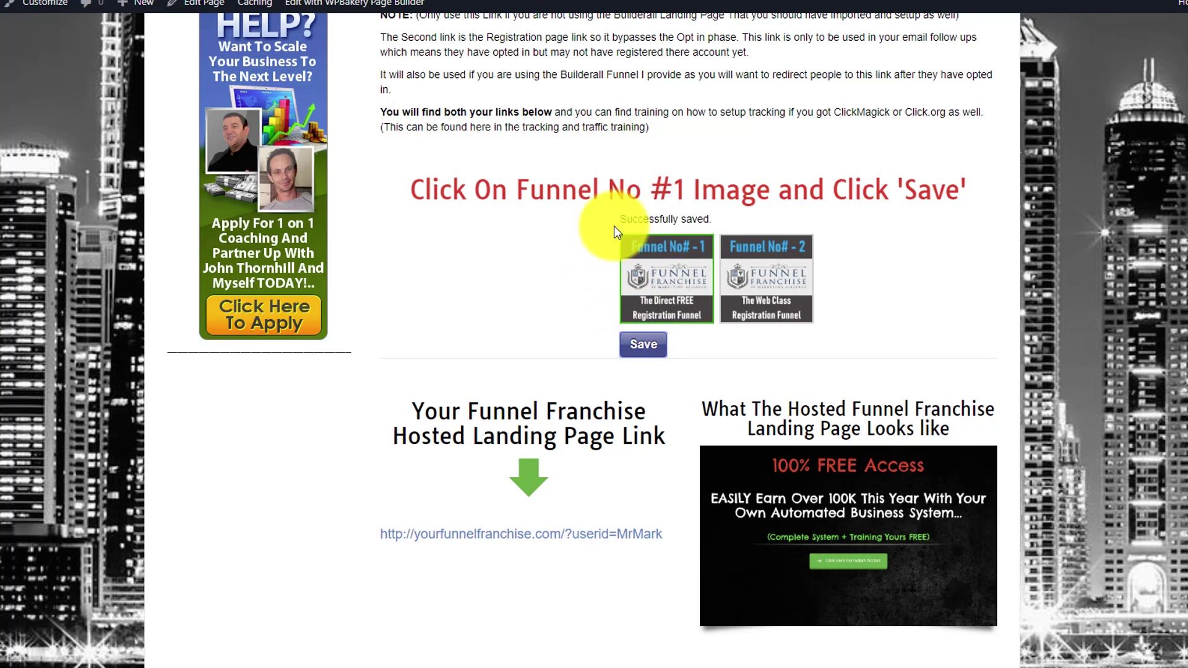
# Copy the registration page link from the Promotional Links page.
pyautogui.scroll(-5, 543, 298)
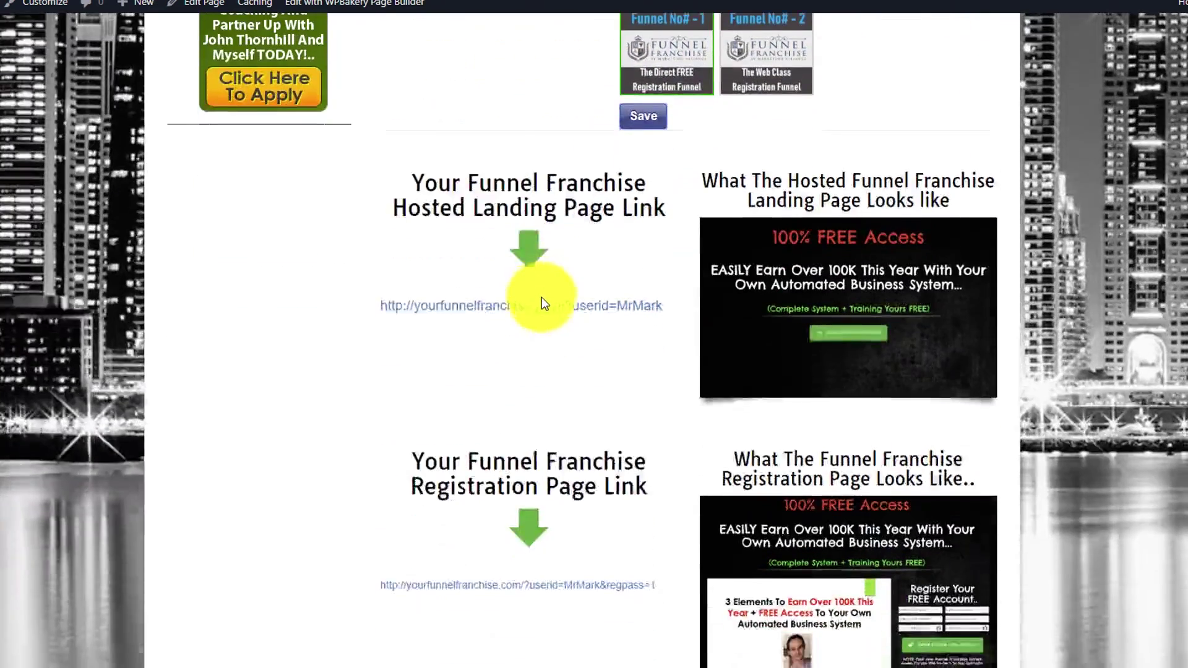
pyautogui.scroll(-1, 540, 302)
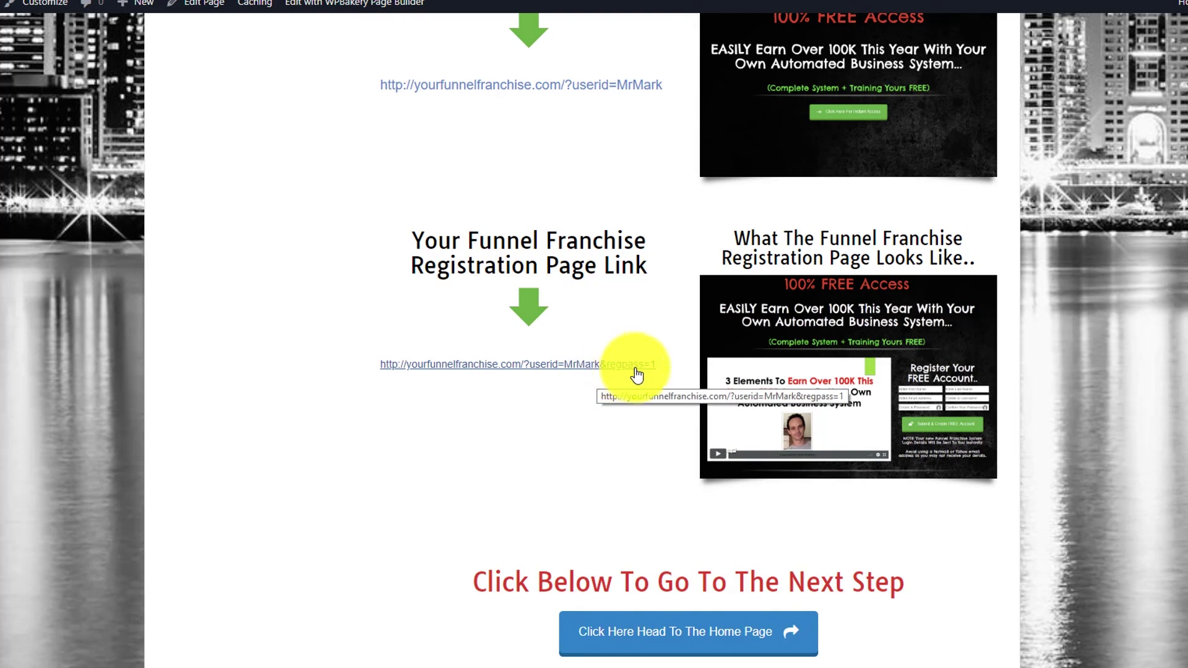
pyautogui.moveTo(665, 364); pyautogui.dragTo(380, 364)
pyautogui.rightClick(392, 370)
pyautogui.click(452, 487)
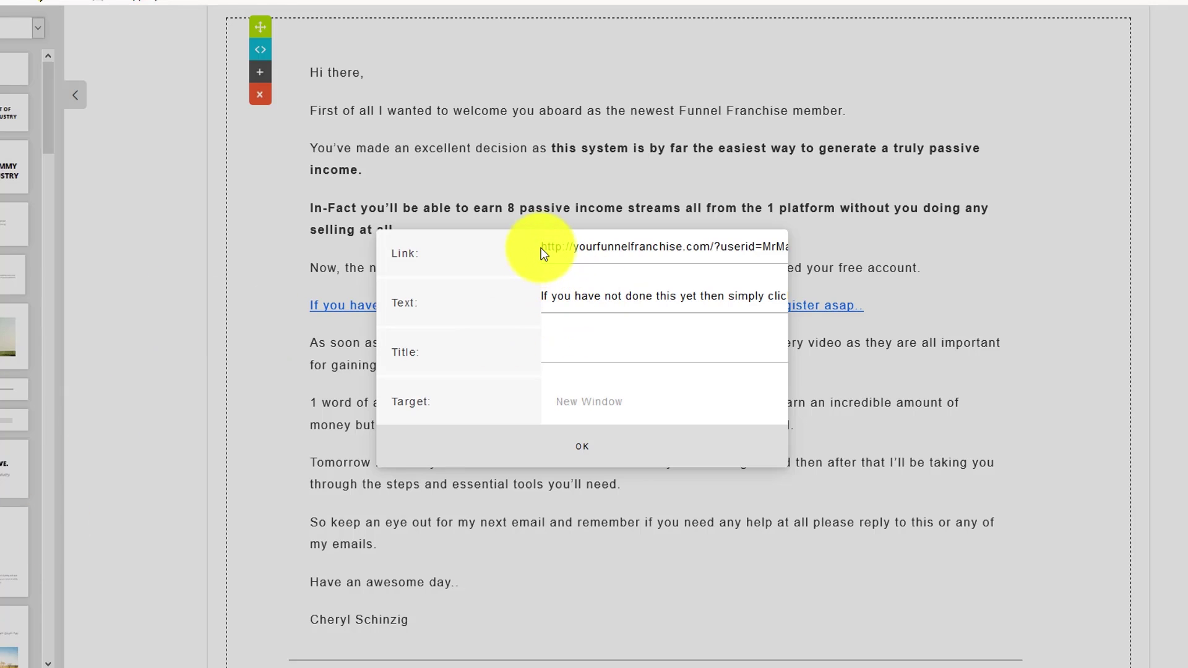
# Paste your registration URL over the old link URL, confirm, and save the Welcome template.
pyautogui.moveTo(541, 248); pyautogui.dragTo(706, 248)
pyautogui.rightClick(709, 250)
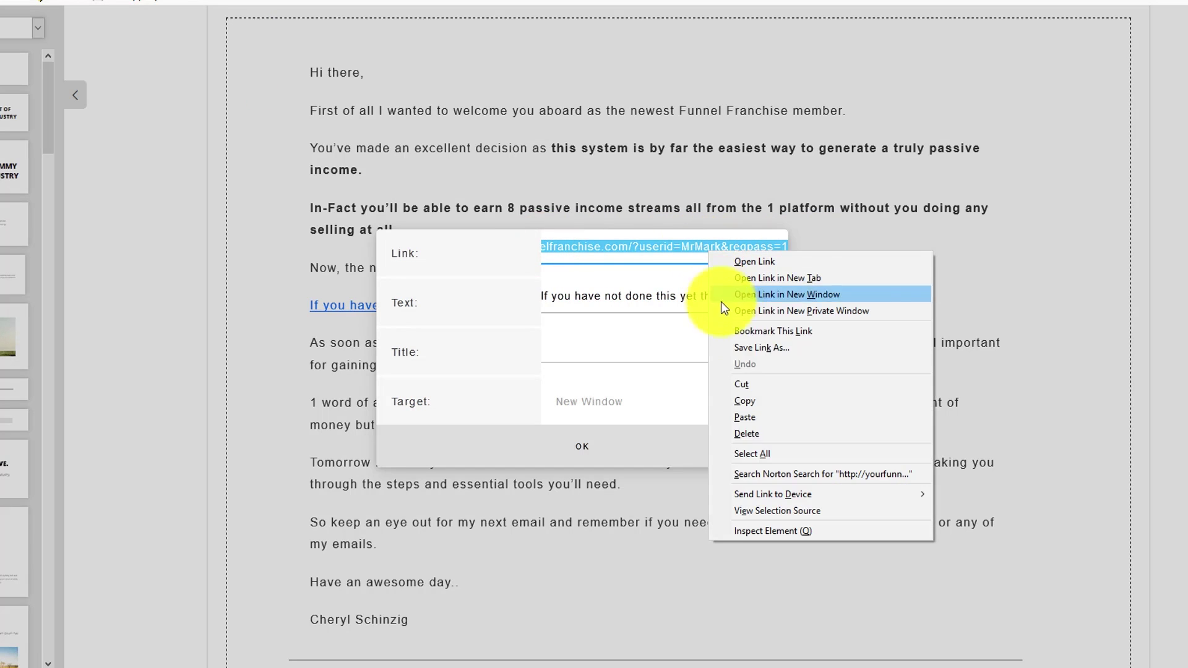
pyautogui.click(739, 421)
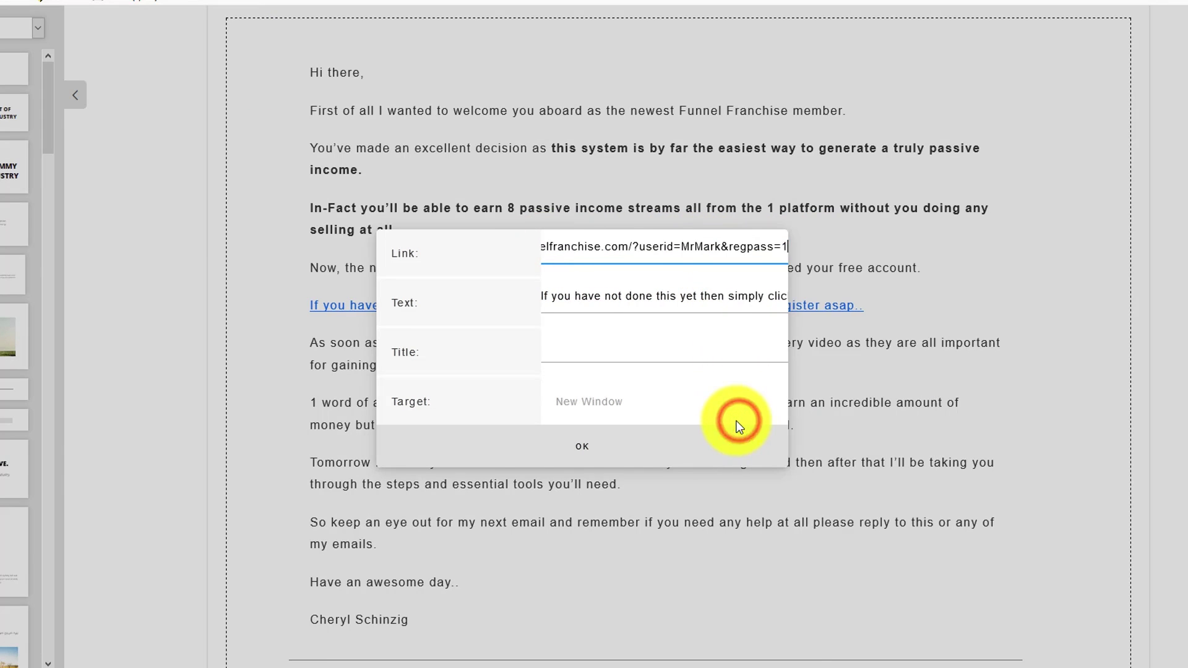
pyautogui.click(582, 448)
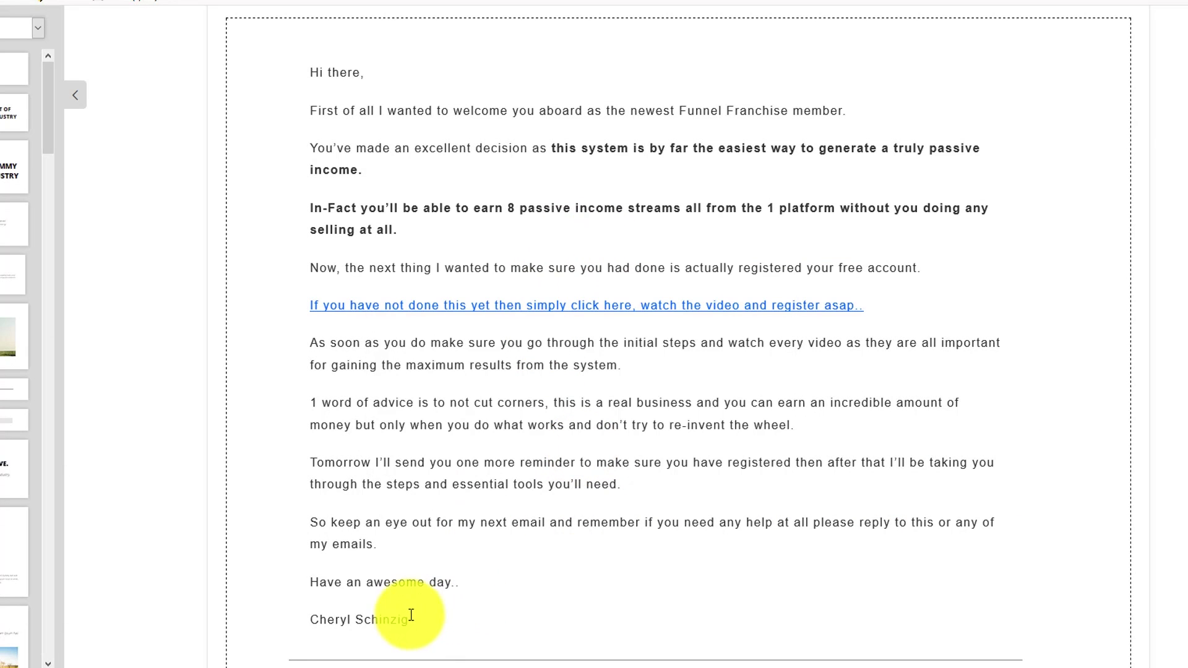
pyautogui.scroll(-3, 604, 396)
pyautogui.click(1061, 653)
# Save and activate the Welcome autoresponder, then check it shows Sending 1 minute after subscribe.
pyautogui.scroll(-1, 761, 344)
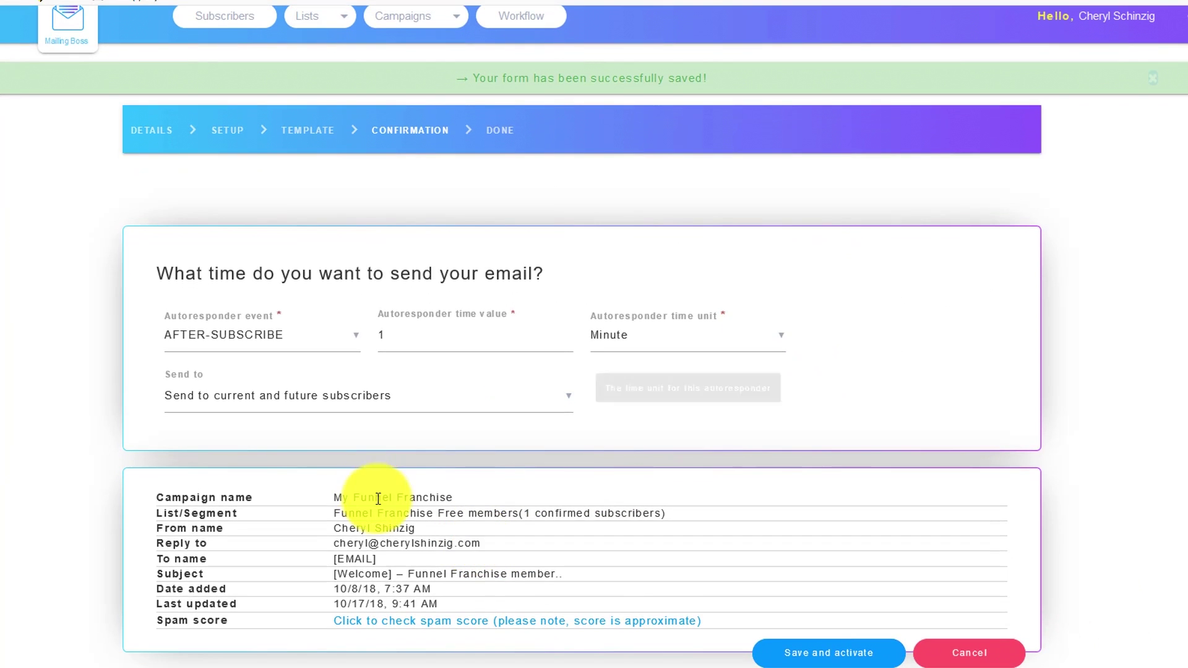
pyautogui.click(817, 649)
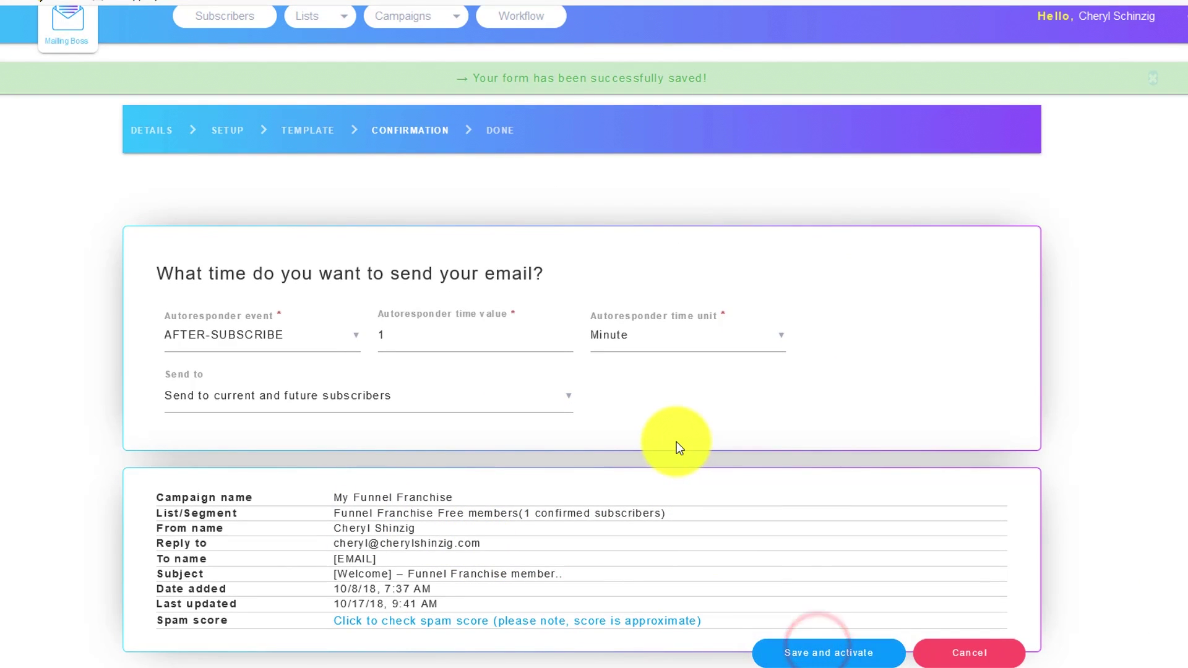
pyautogui.scroll(-5, 547, 365)
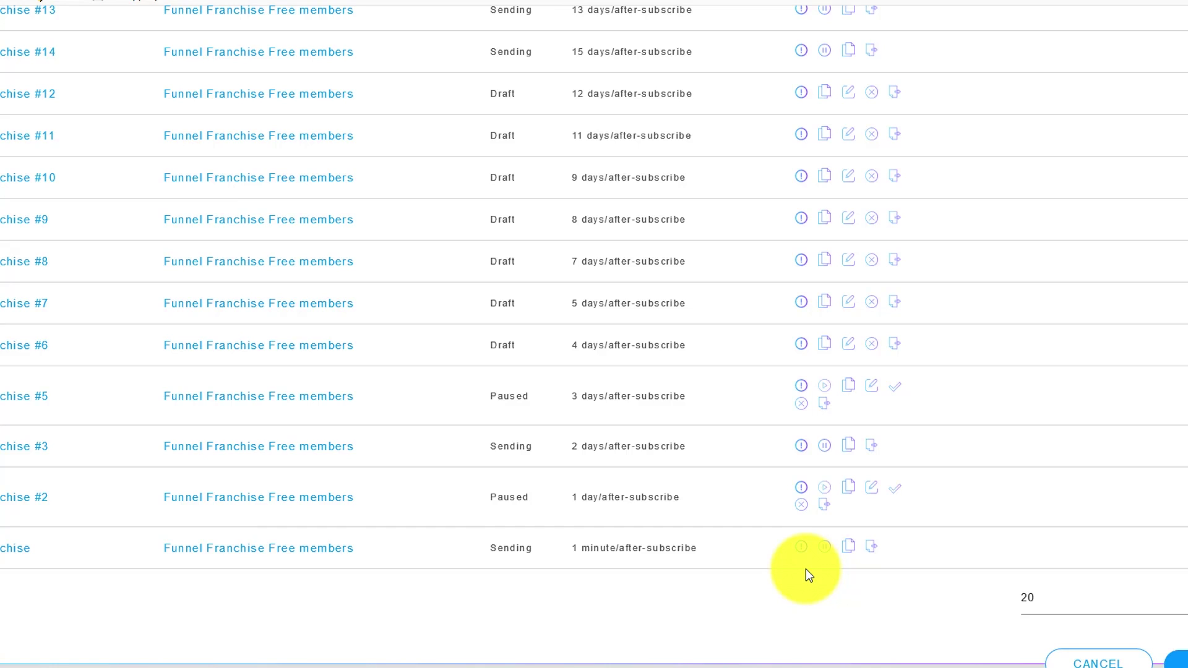
# Open autoresponder #2 and set From Name, From Email and Reply To to your saved entries.
pyautogui.click(871, 492)
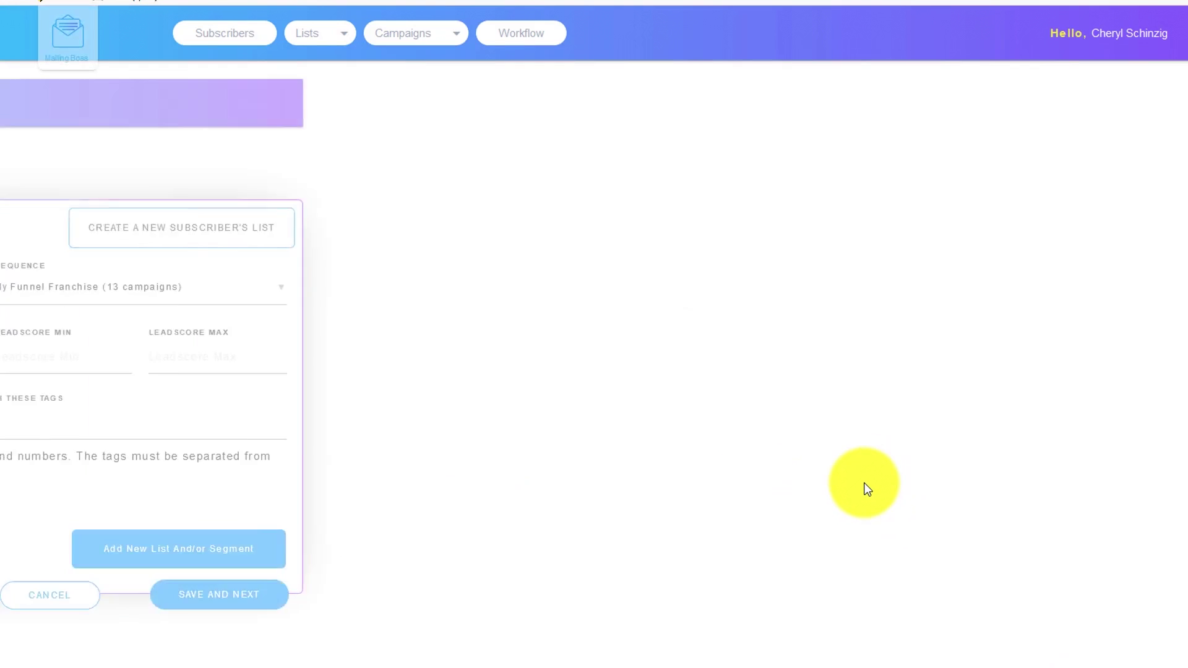
pyautogui.click(968, 595)
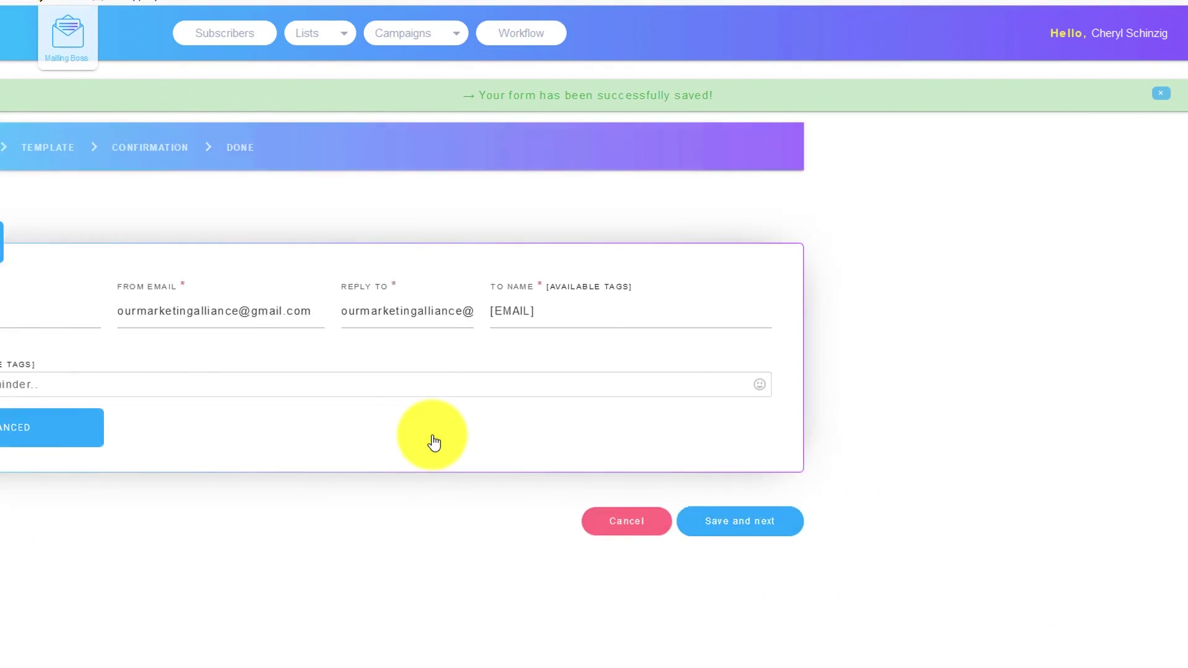
pyautogui.moveTo(272, 310); pyautogui.dragTo(37, 328)
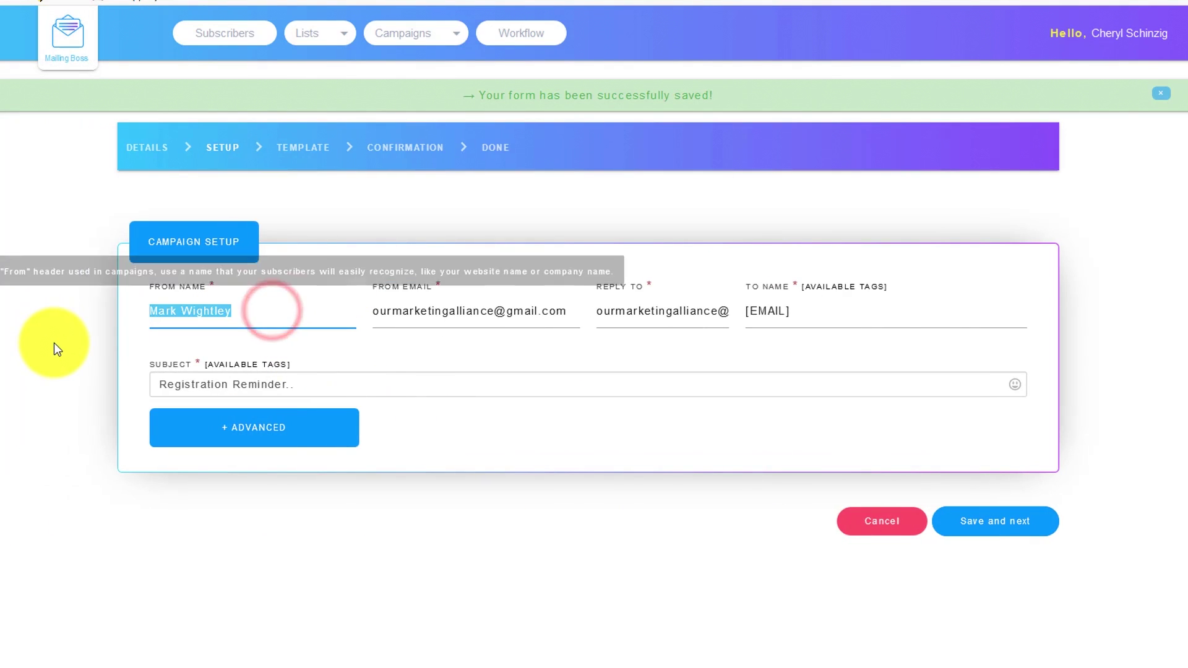
pyautogui.write('C')
pyautogui.click(166, 335)
pyautogui.click(656, 319)
pyautogui.click(657, 350)
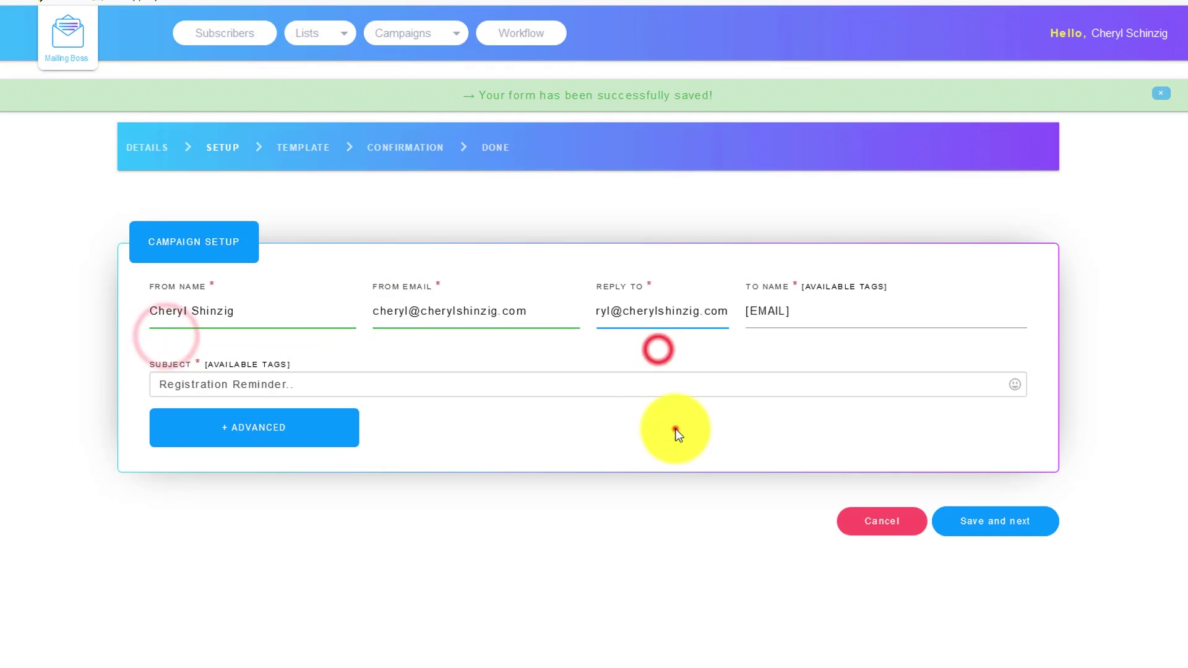
pyautogui.click(983, 517)
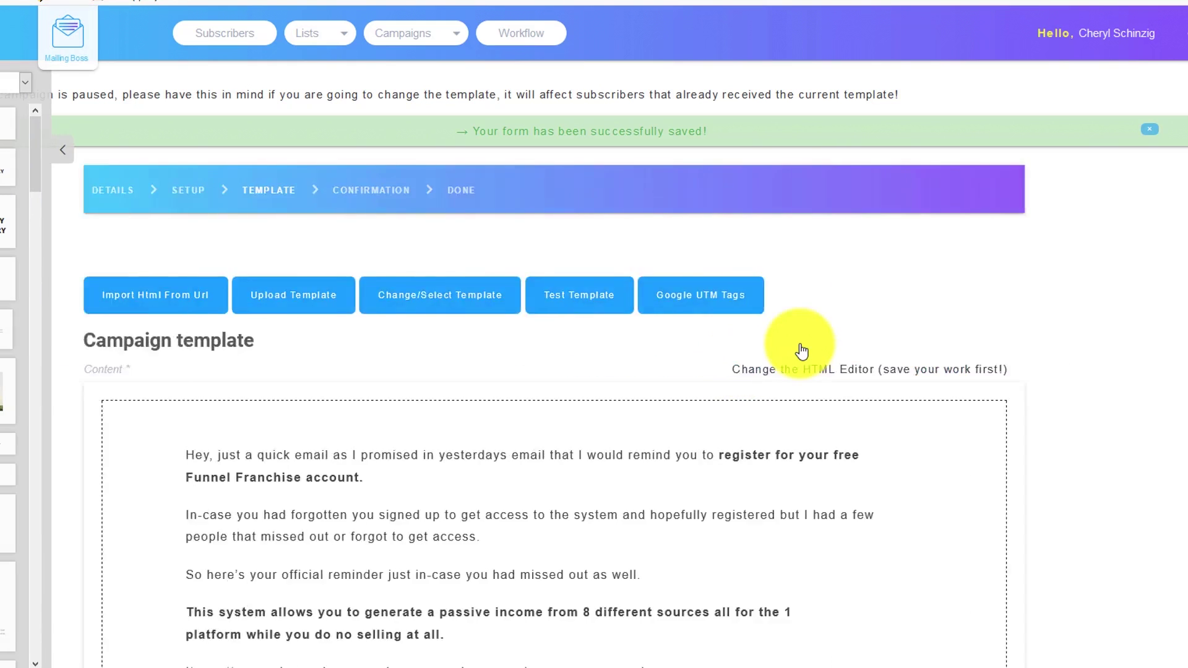
# Replace the reminder email's registration link URL with your own pasted registration URL.
pyautogui.scroll(-5, 618, 356)
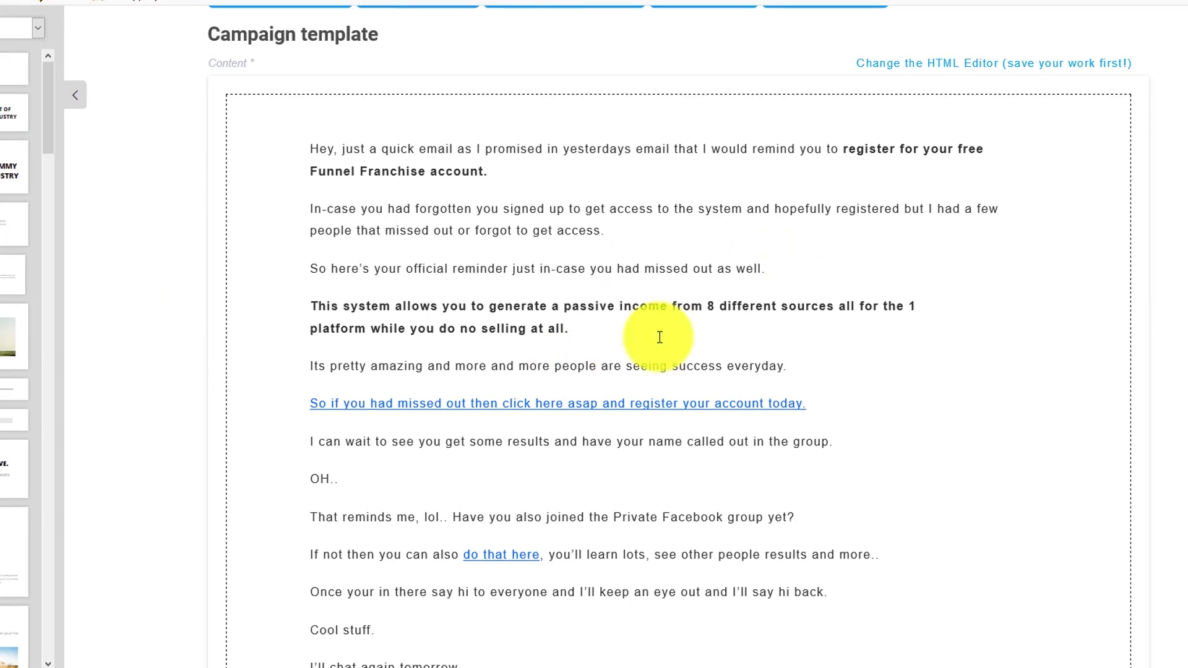
pyautogui.click(514, 406)
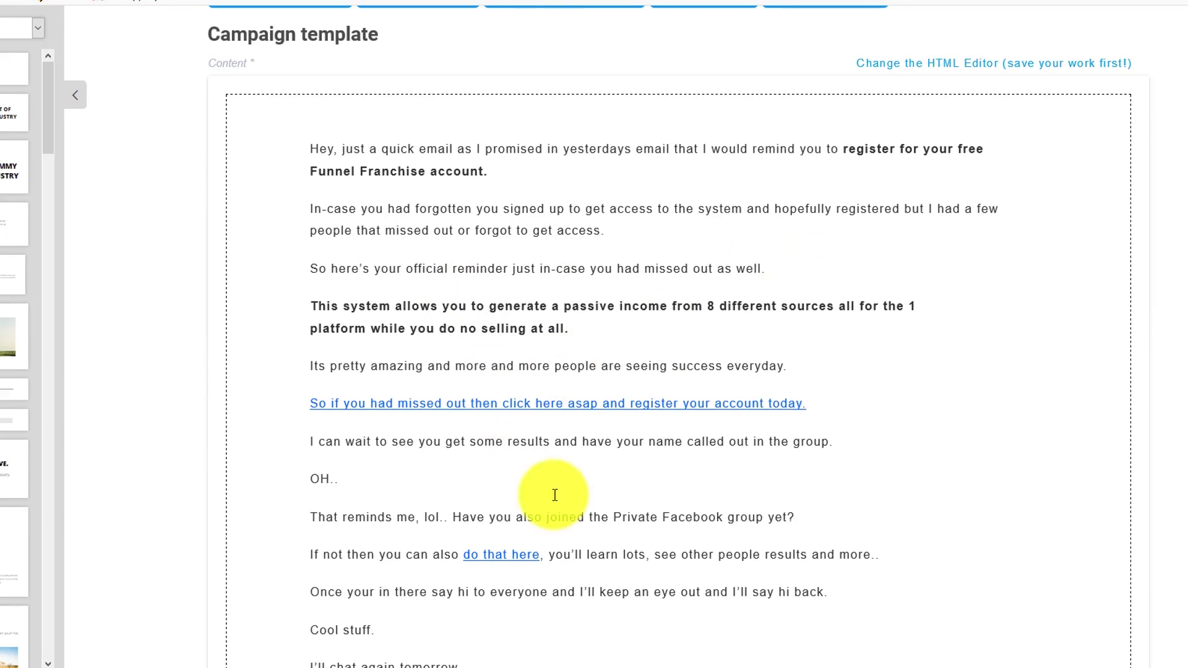
pyautogui.moveTo(517, 556)
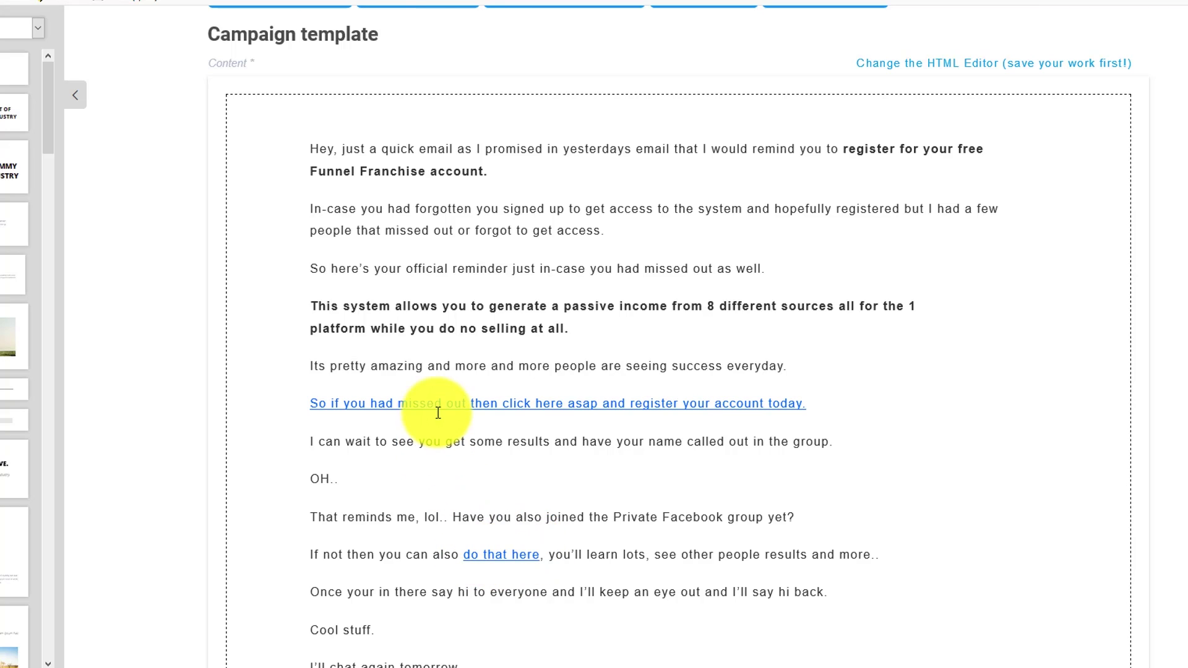
pyautogui.moveTo(399, 405)
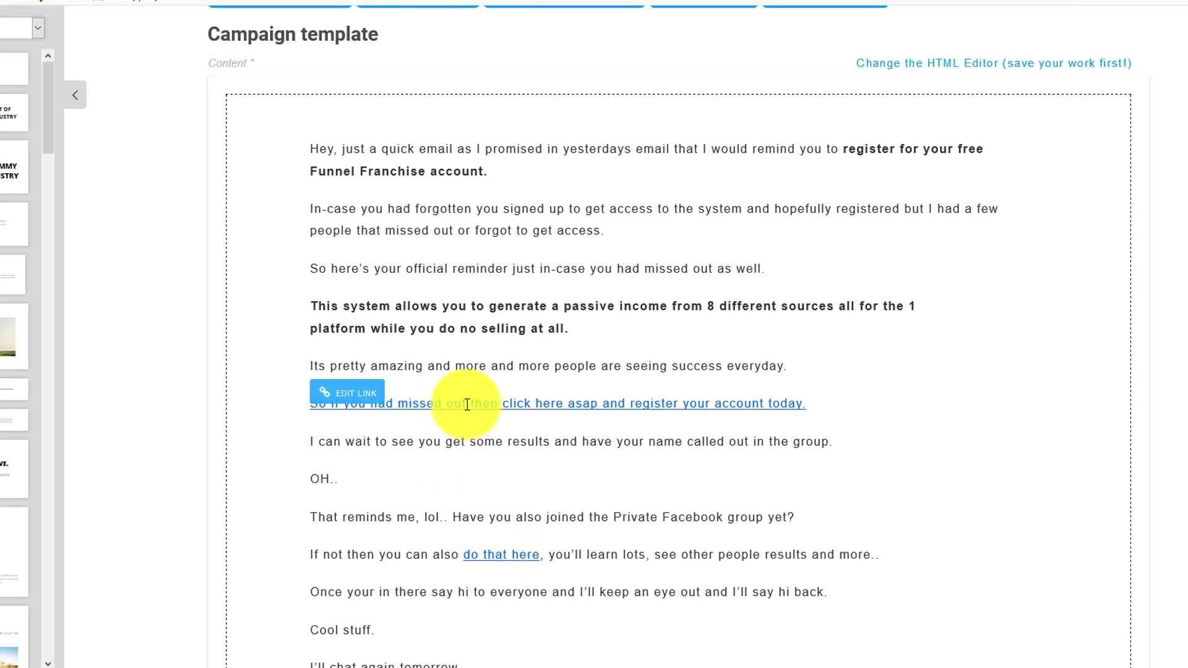
pyautogui.click(359, 394)
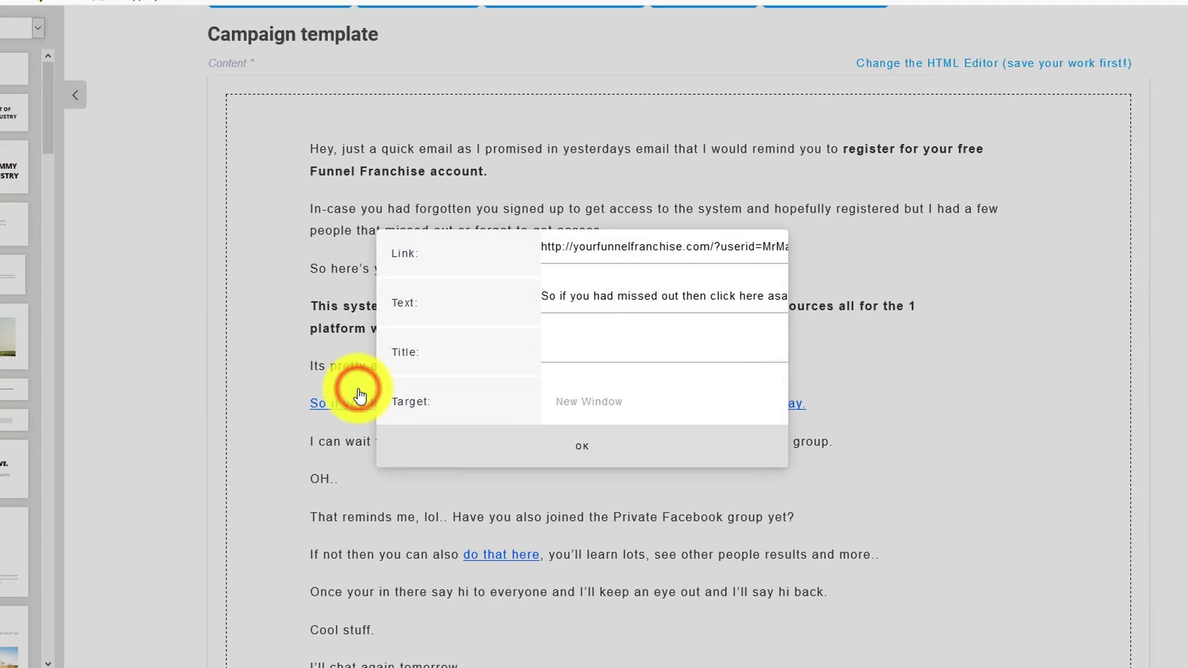
pyautogui.click(581, 250)
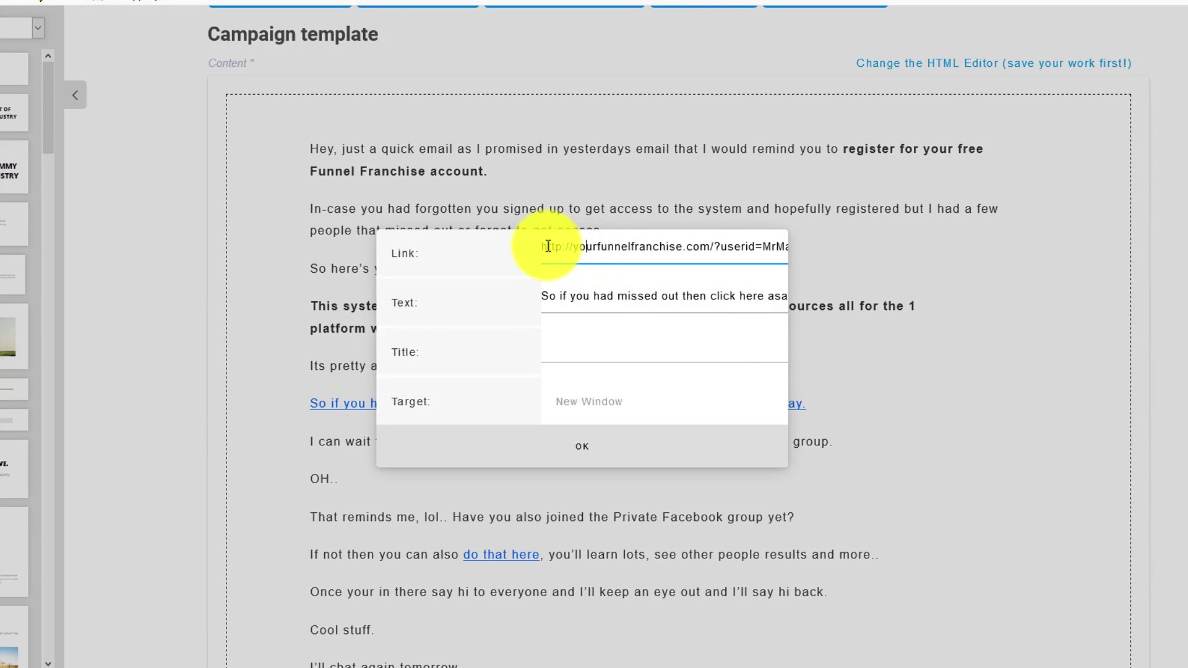
pyautogui.moveTo(544, 246); pyautogui.dragTo(874, 260)
pyautogui.press('BackSpace')
pyautogui.click(619, 248)
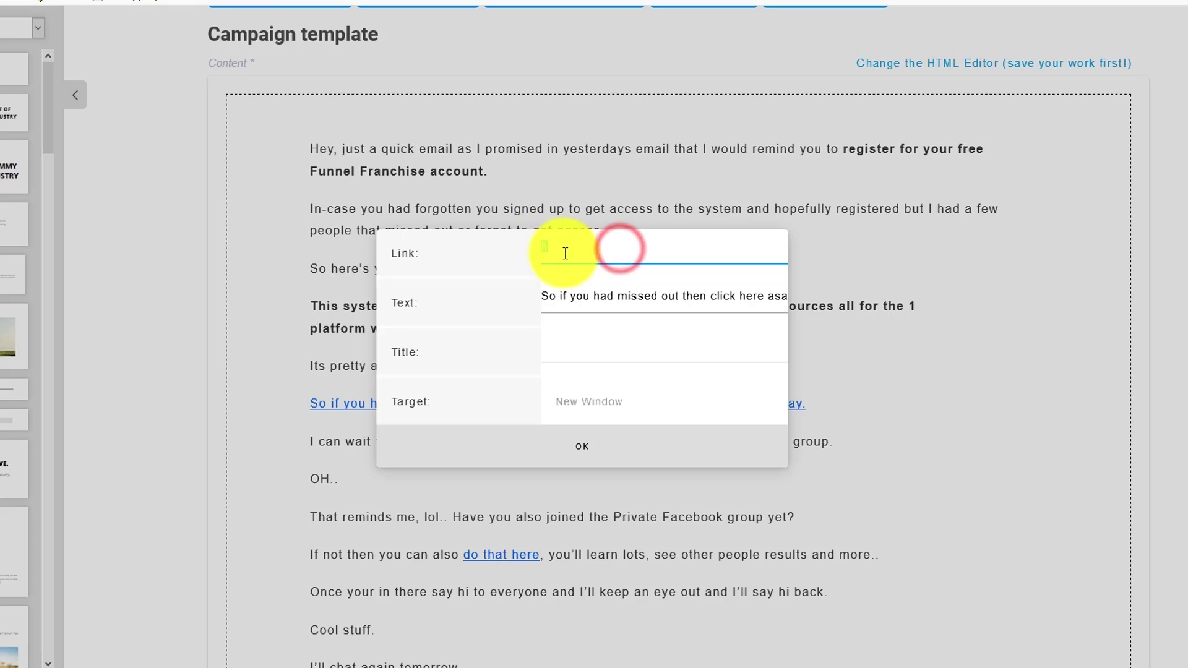
pyautogui.rightClick(550, 247)
pyautogui.click(588, 314)
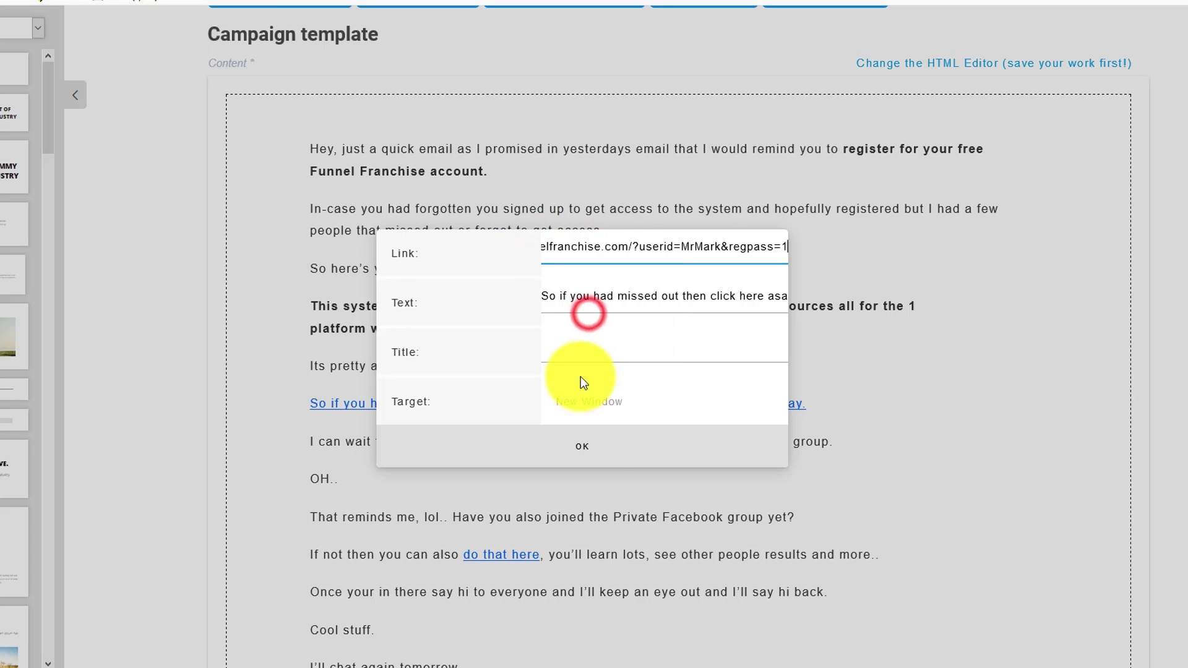
pyautogui.click(585, 447)
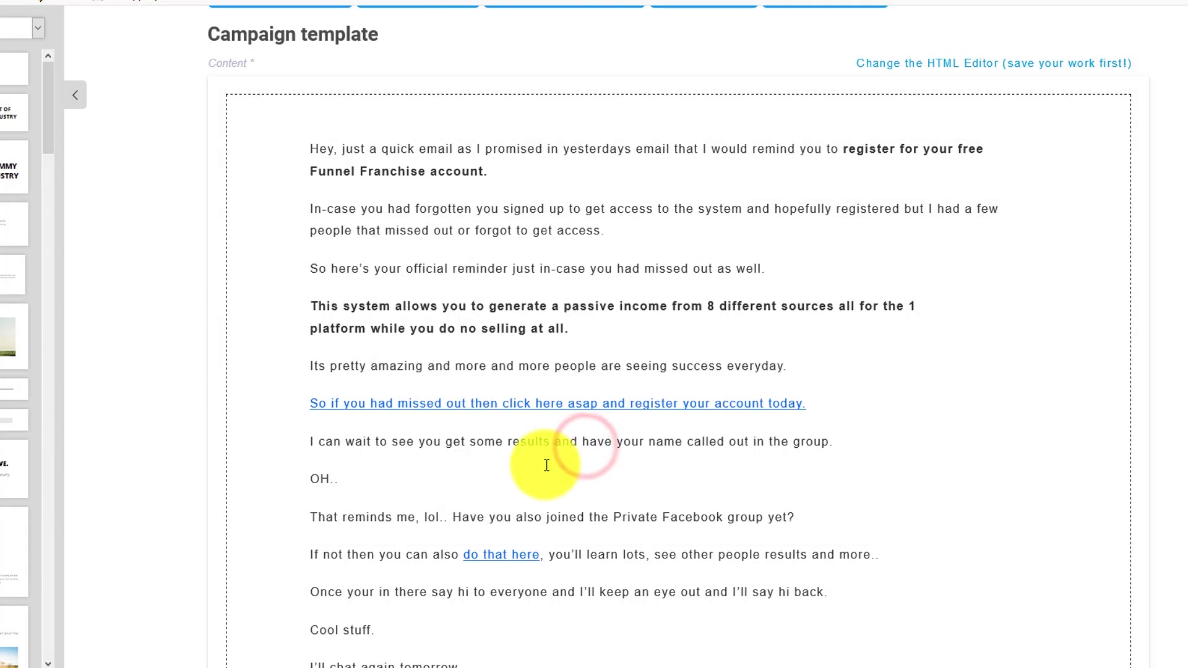
# Save the #2 reminder email and continue to its confirmation step.
pyautogui.scroll(-5, 532, 456)
pyautogui.scroll(8, 532, 456)
pyautogui.scroll(-7, 533, 456)
pyautogui.scroll(-2, 711, 639)
pyautogui.click(1064, 653)
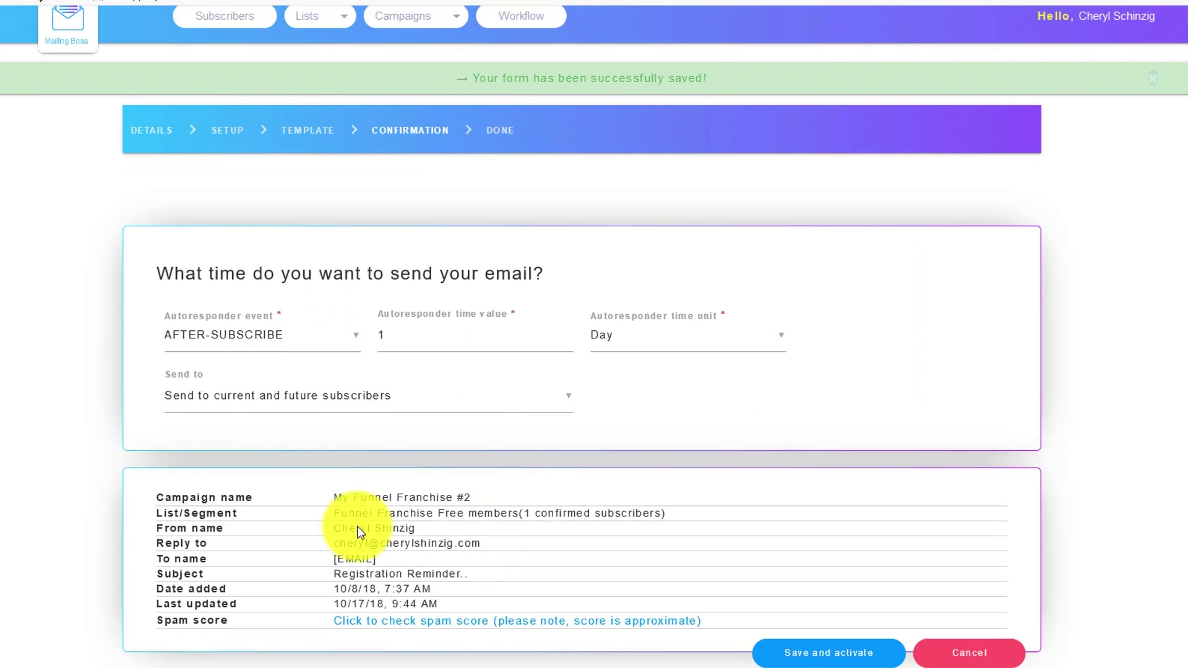
# Activate My Funnel Franchise #2 and check the list shows it Sending 1 day after subscribe.
pyautogui.click(827, 652)
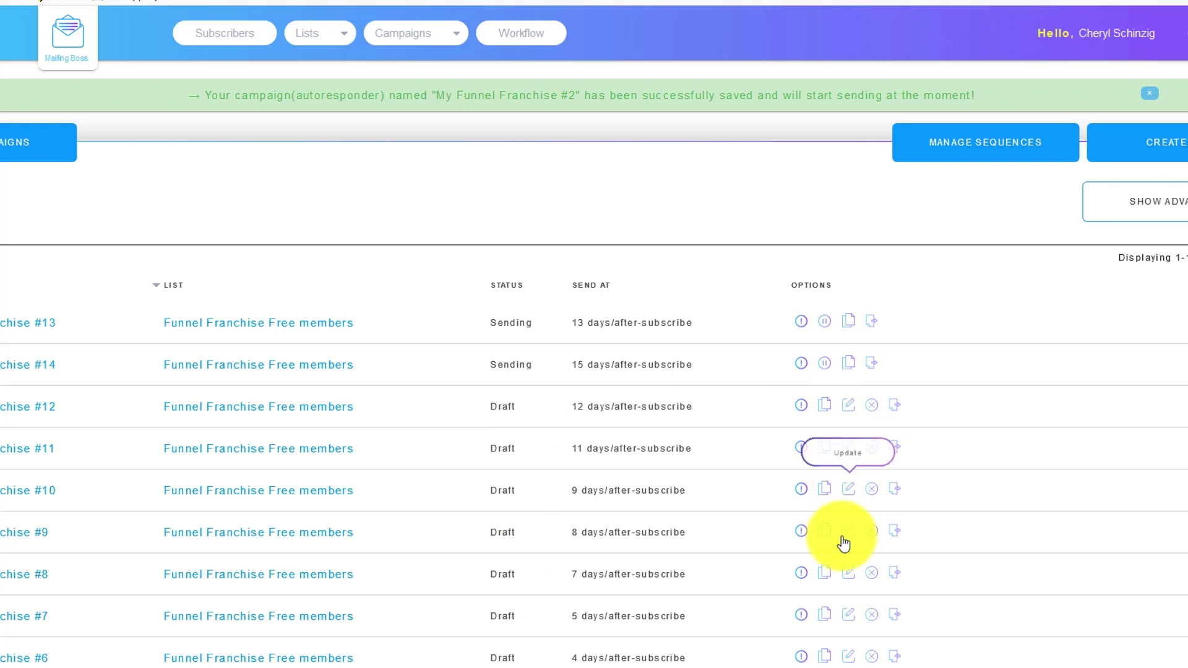
pyautogui.scroll(-5, 844, 597)
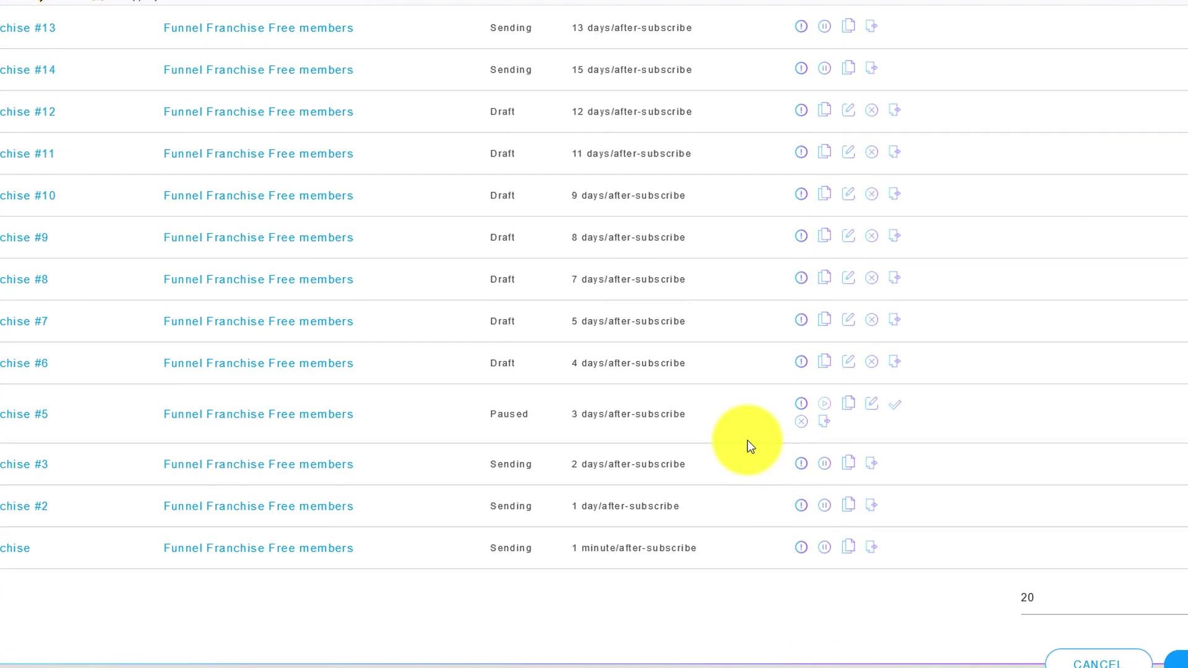
pyautogui.scroll(4, 752, 444)
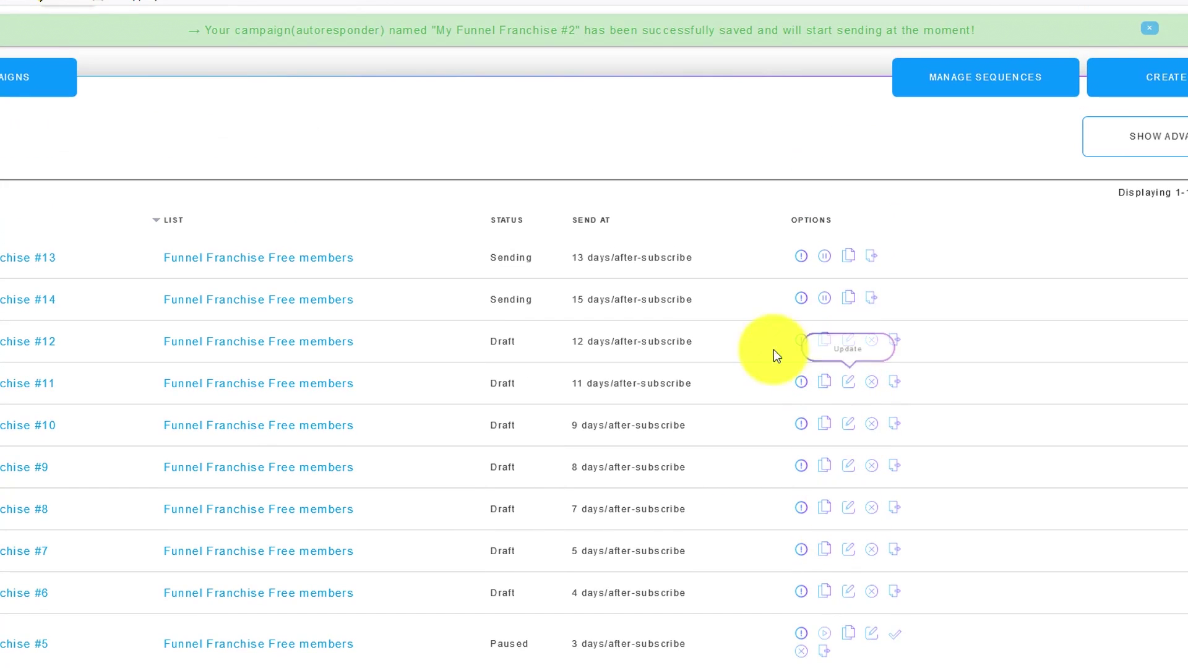
pyautogui.scroll(1, 581, 399)
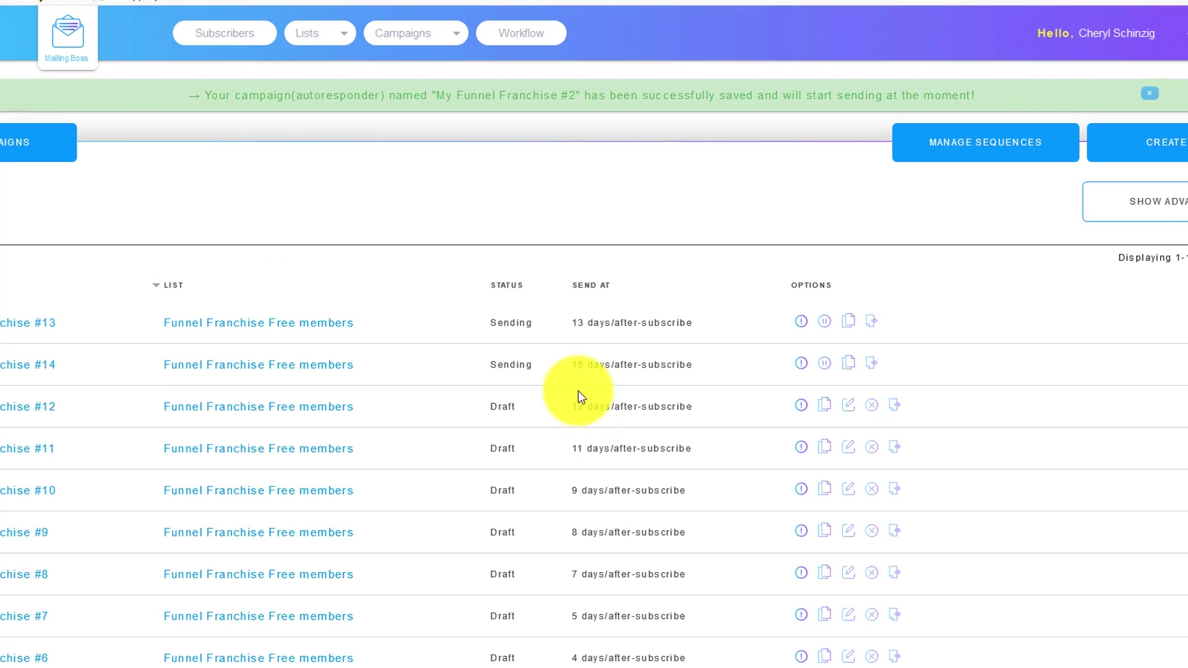